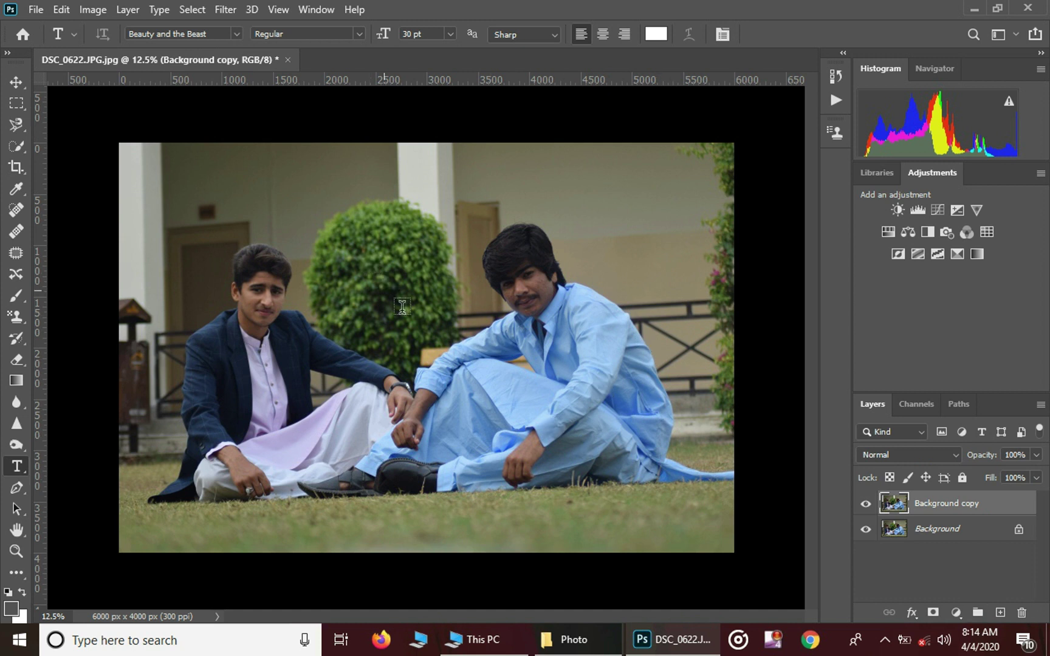
Adjust the copied layer's tones in Camera Raw: Exposure +0.20, Highlights -13, Shadows +36 and Blacks +31
{"action": "left_click", "coordinate": [333, 429]}
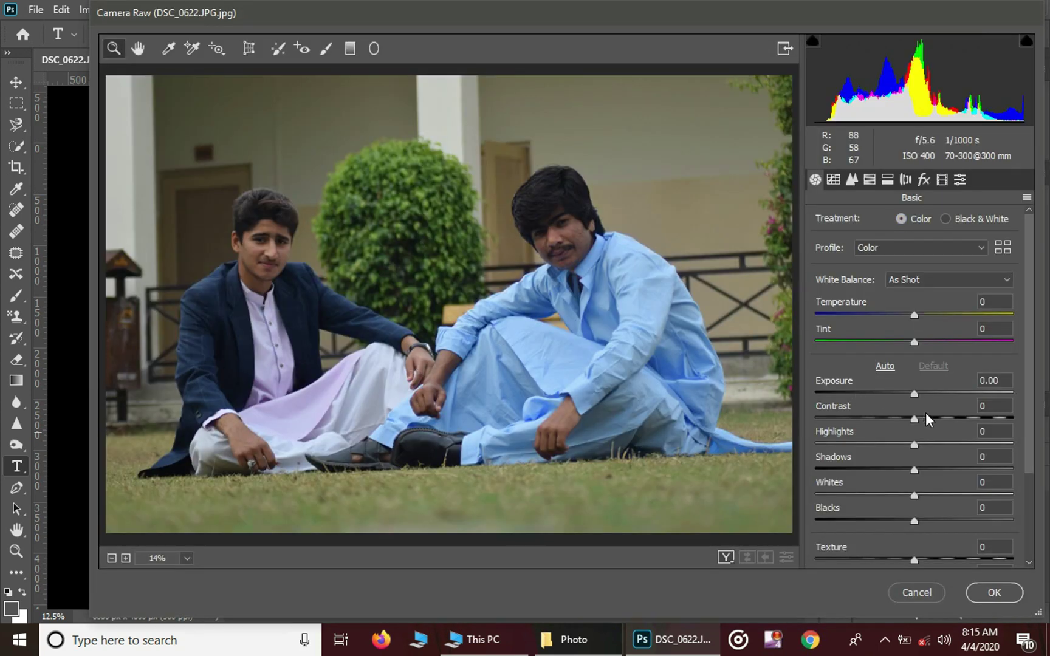
{"action": "mouse_move", "coordinate": [916, 393]}
{"action": "left_mouse_down"}
{"action": "mouse_move", "coordinate": [930, 394]}
{"action": "mouse_move", "coordinate": [918, 394]}
{"action": "left_mouse_up"}
{"action": "left_click_drag", "start_coordinate": [914, 449], "coordinate": [952, 481]}
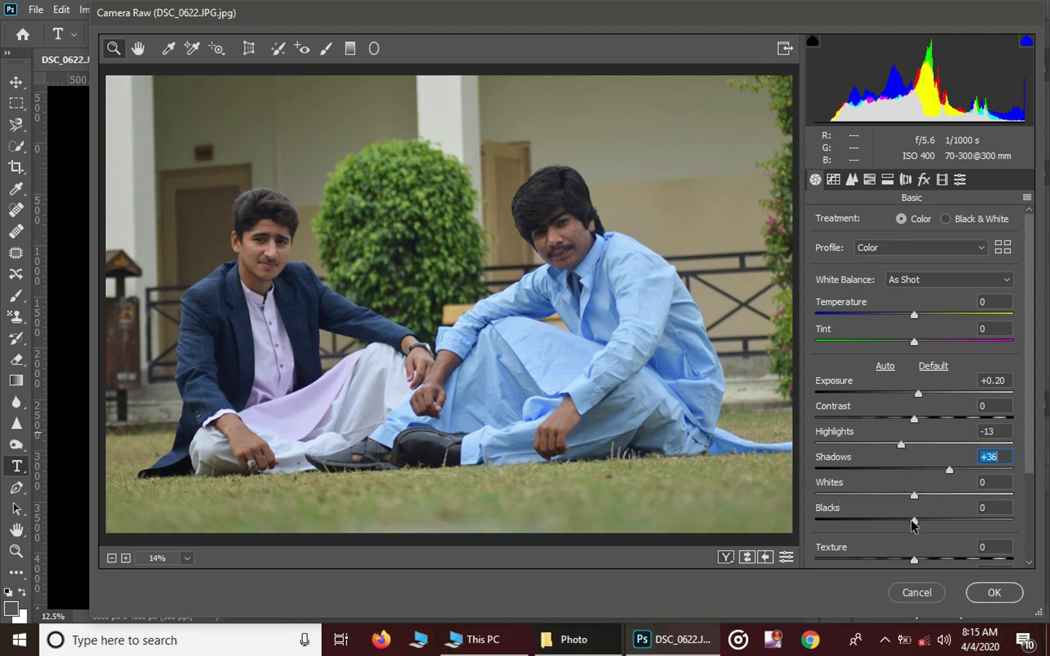
{"action": "left_click_drag", "start_coordinate": [914, 521], "coordinate": [944, 521]}
{"action": "scroll", "coordinate": [930, 511], "scroll_direction": "down", "scroll_amount": 1}
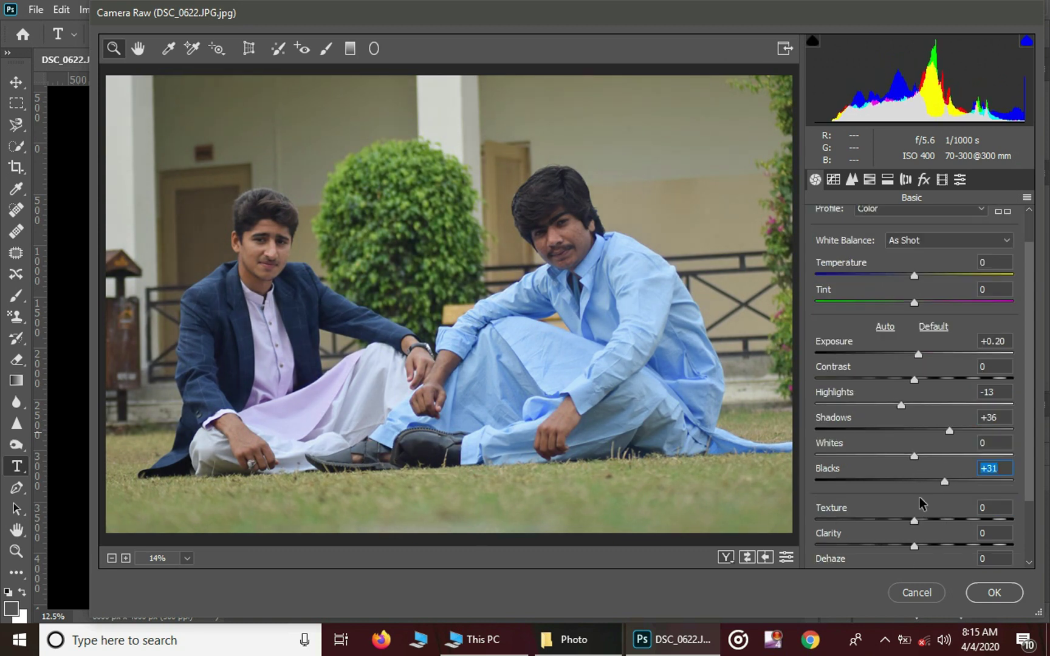
Raise the Oranges luminance to +18 in the HSL adjustments and apply the Camera Raw edits
{"action": "left_click", "coordinate": [875, 181]}
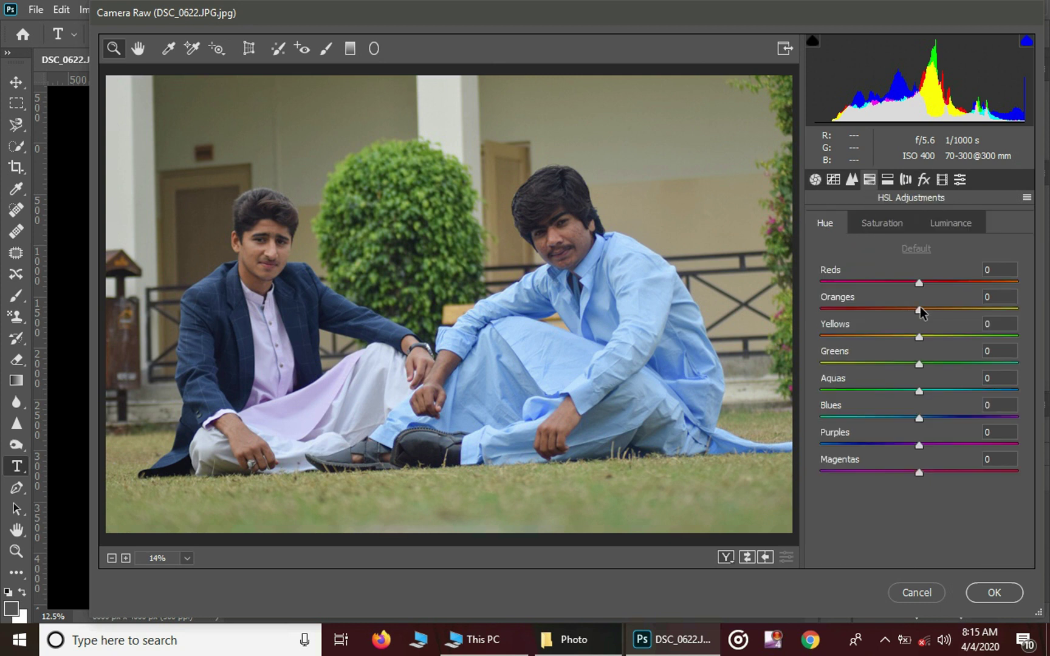
{"action": "mouse_move", "coordinate": [920, 311]}
{"action": "left_mouse_down"}
{"action": "mouse_move", "coordinate": [936, 310]}
{"action": "mouse_move", "coordinate": [901, 310]}
{"action": "mouse_move", "coordinate": [932, 282]}
{"action": "mouse_move", "coordinate": [936, 310]}
{"action": "left_mouse_up"}
{"action": "left_click", "coordinate": [882, 223]}
{"action": "left_click", "coordinate": [948, 223]}
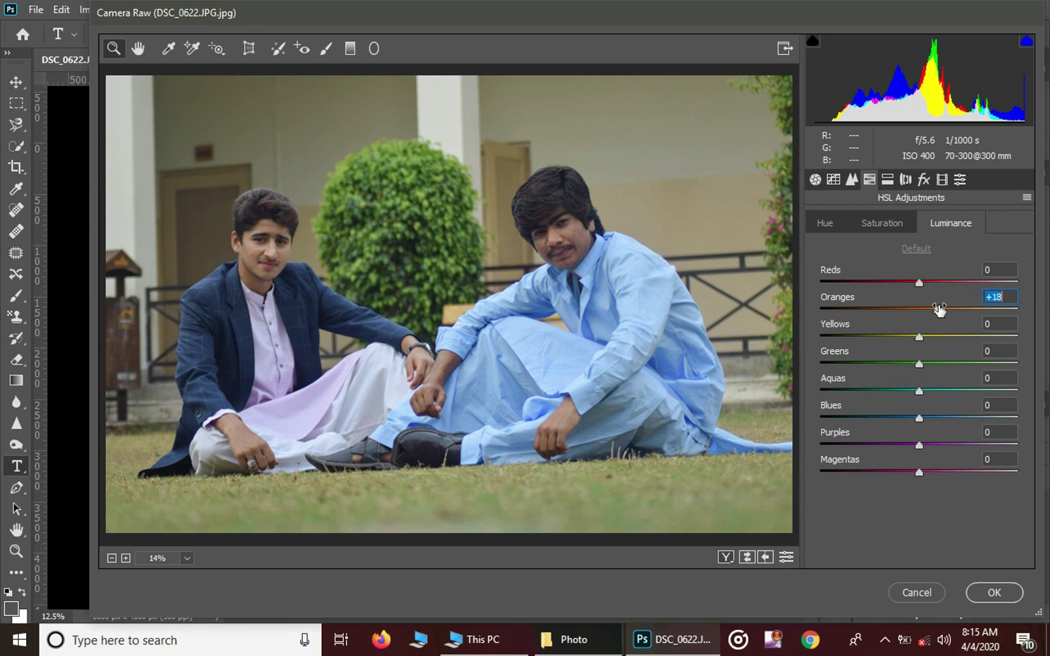
{"action": "left_click", "coordinate": [994, 592]}
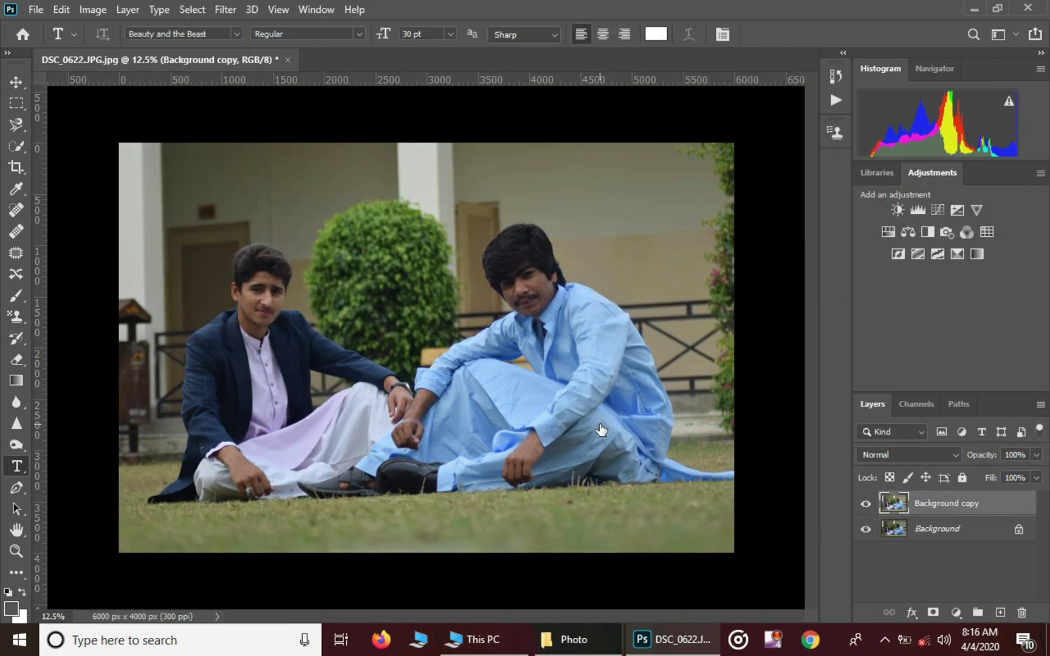
Merge the edited copy into the Background layer and duplicate the result twice as stacked layers
{"action": "key", "text": "Delete"}
{"action": "key", "text": "ctrl+j"}
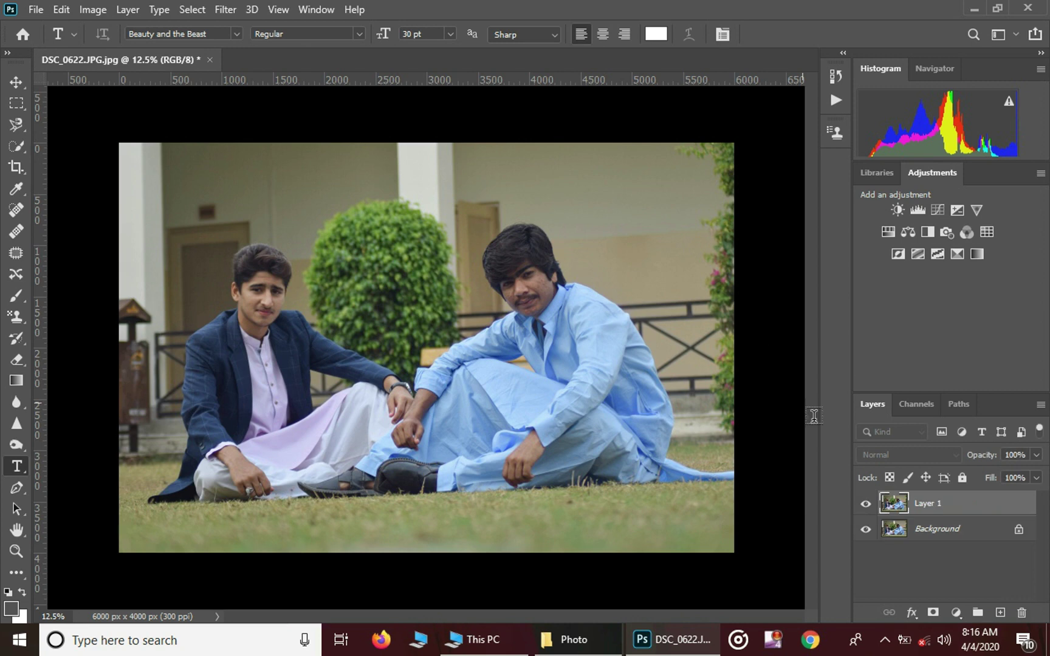
{"action": "key", "text": "ctrl+j"}
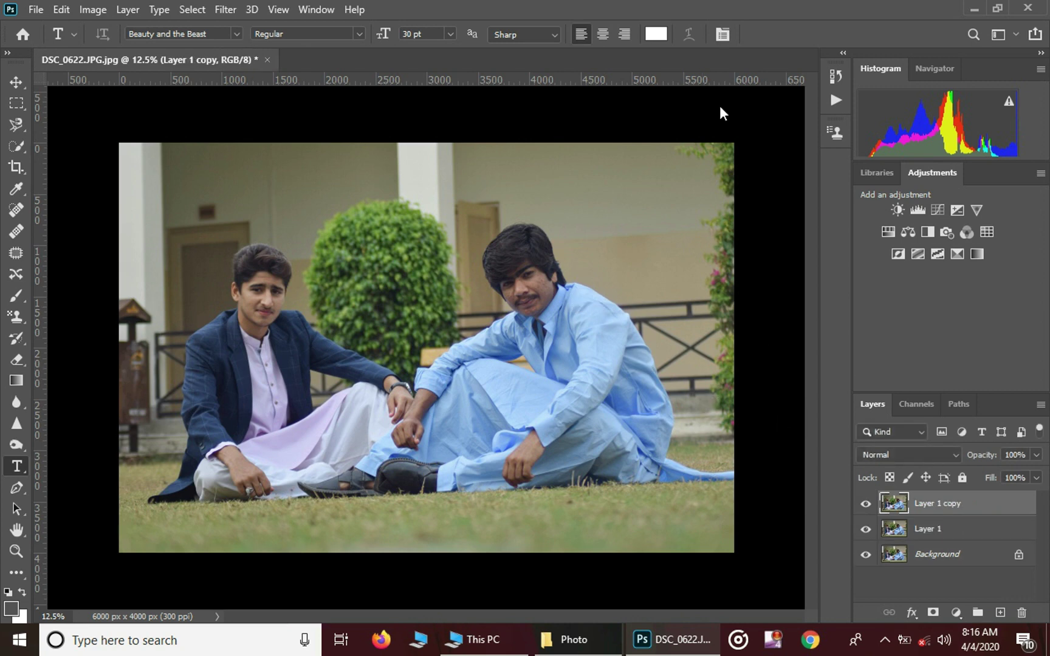
Apply the High Pass filter to the top layer with a small radius that brings out only fine edges
{"action": "left_click", "coordinate": [234, 5]}
{"action": "mouse_move", "coordinate": [356, 335]}
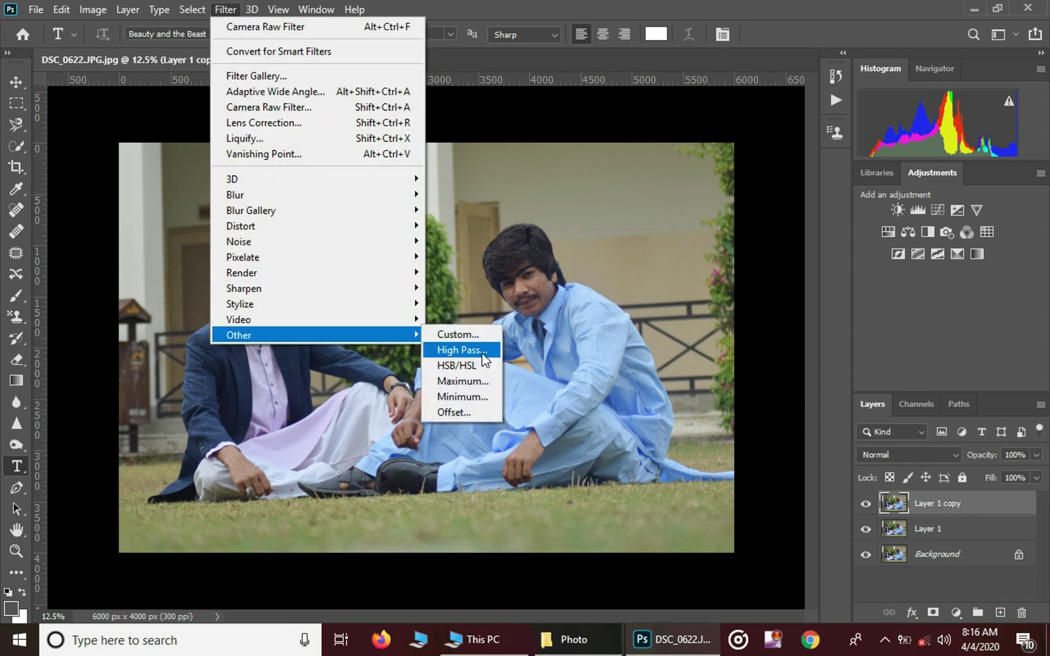
{"action": "left_click", "coordinate": [476, 349]}
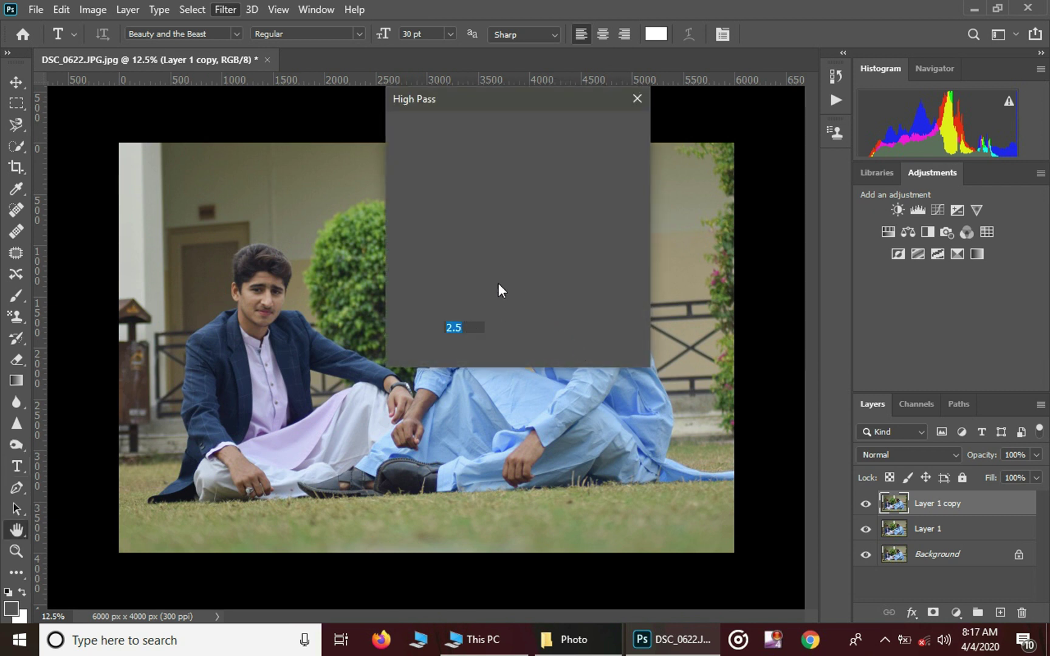
{"action": "left_click_drag", "start_coordinate": [499, 101], "coordinate": [504, 113]}
{"action": "left_click", "coordinate": [426, 365]}
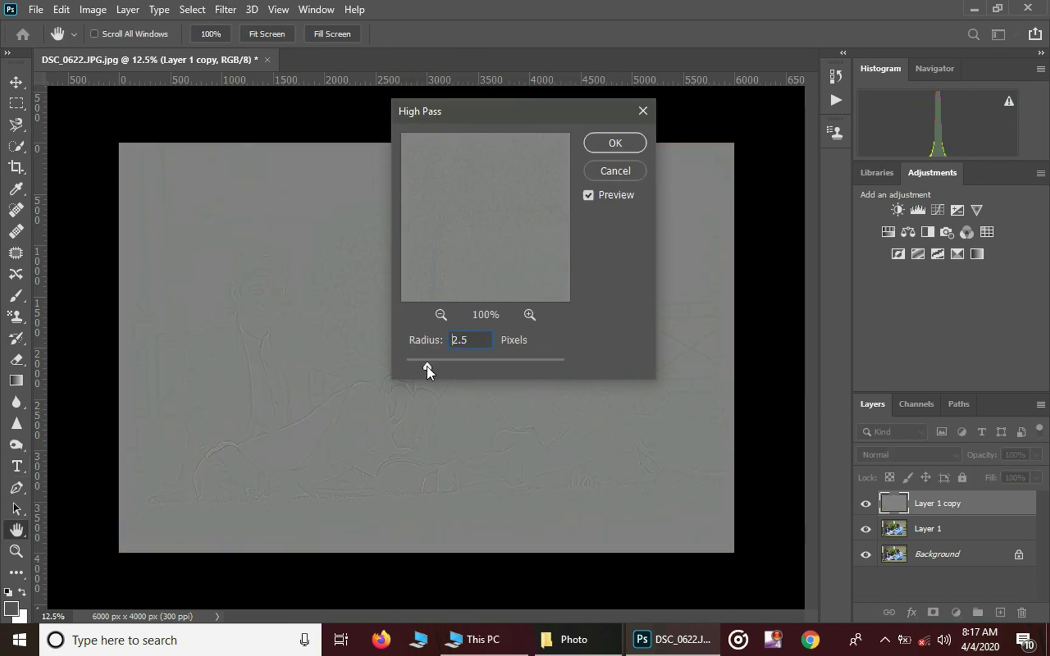
{"action": "left_click_drag", "start_coordinate": [427, 366], "coordinate": [440, 366]}
{"action": "left_click", "coordinate": [632, 141]}
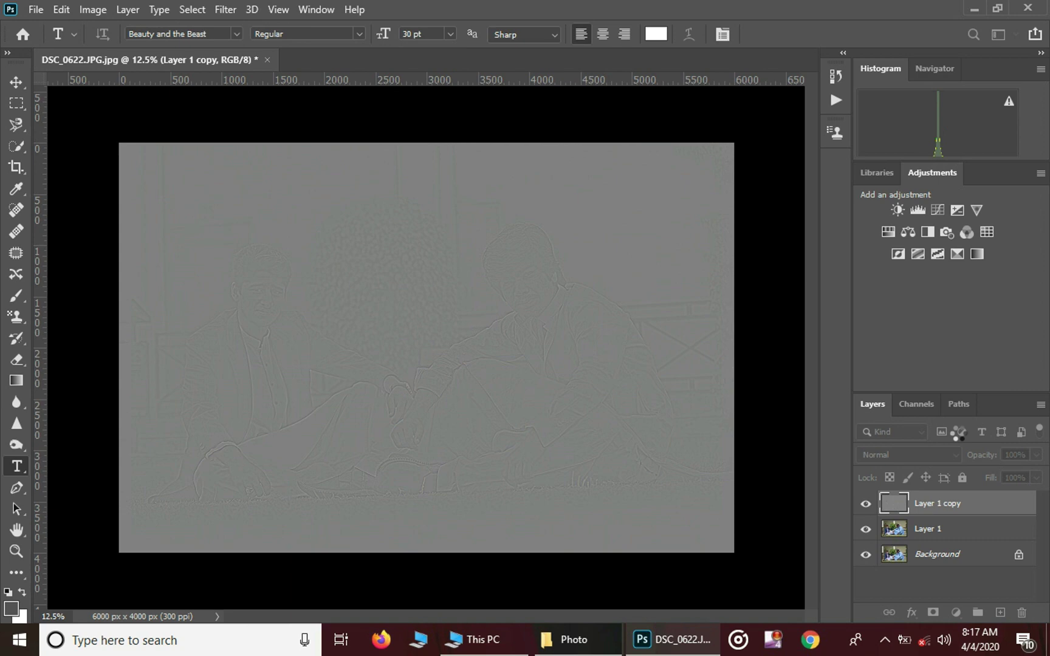
Set the High Pass layer's blending mode to Overlay, compare its effect, and merge it into Layer 1
{"action": "left_click", "coordinate": [923, 456]}
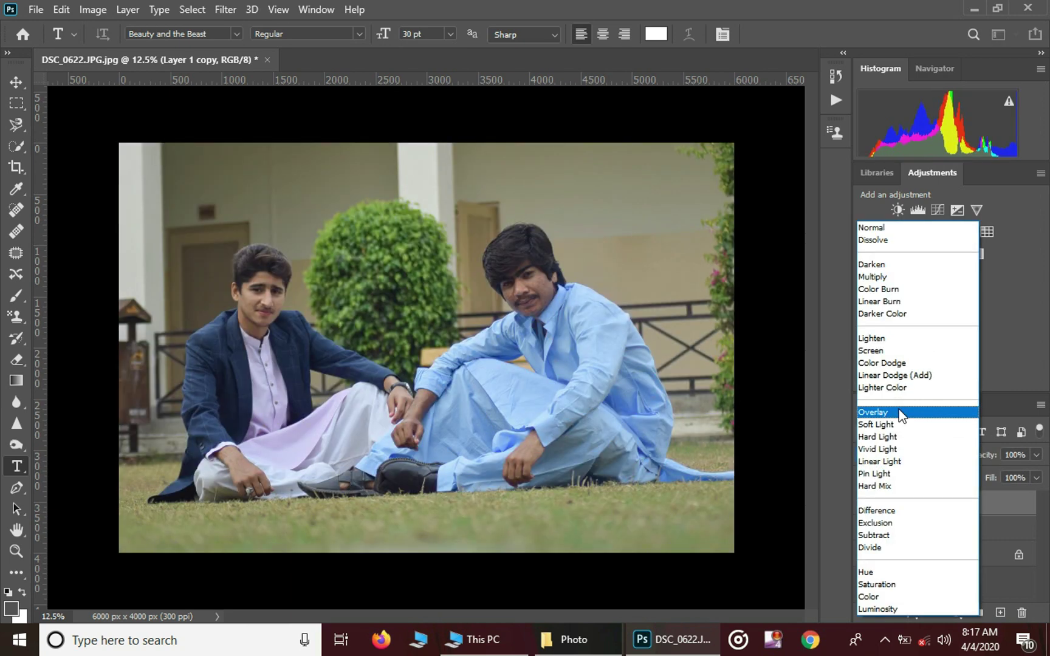
{"action": "left_click", "coordinate": [899, 412]}
{"action": "left_click", "coordinate": [866, 503]}
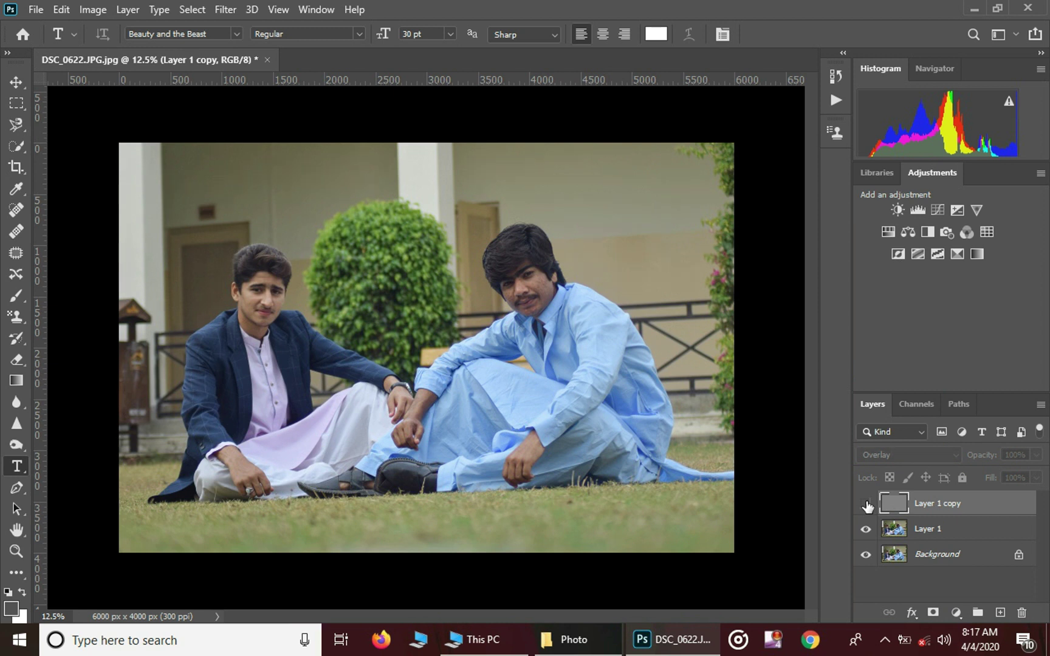
{"action": "left_click", "coordinate": [866, 504]}
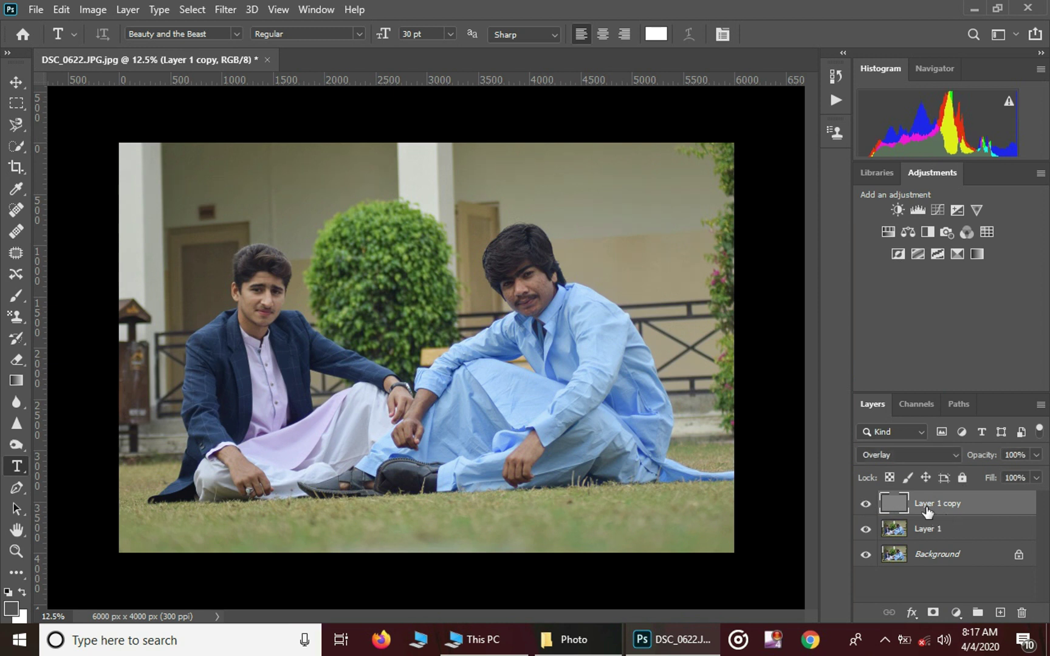
{"action": "key", "text": "ctrl+e"}
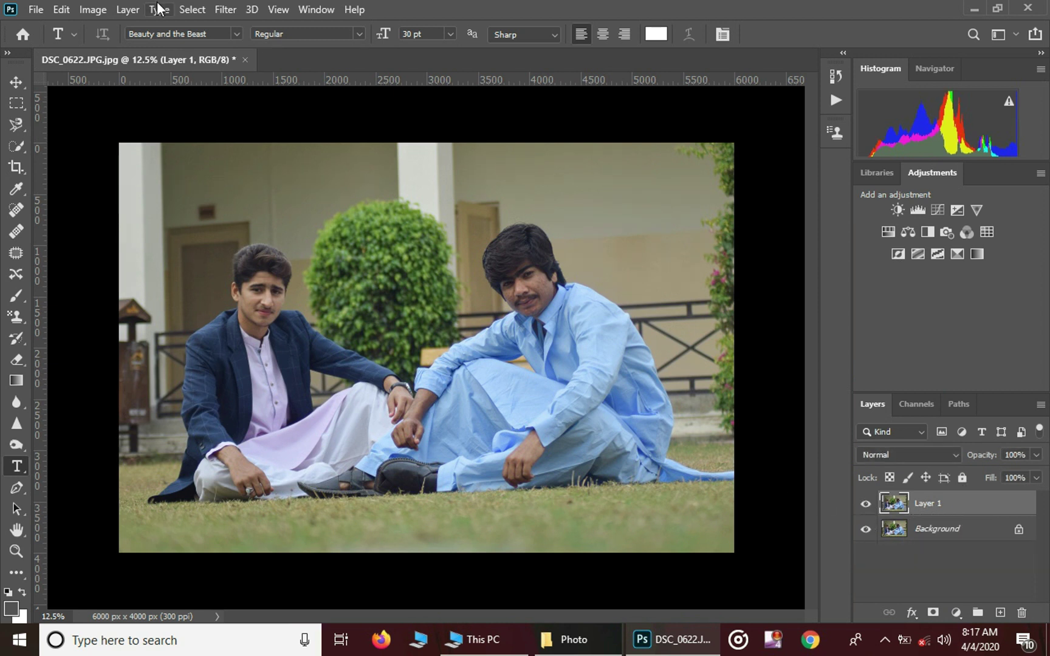
Apply a Gaussian Blur with a 0.8-pixel radius to Layer 1 and compare the photo with and without it
{"action": "left_click", "coordinate": [215, 13]}
{"action": "mouse_move", "coordinate": [401, 194]}
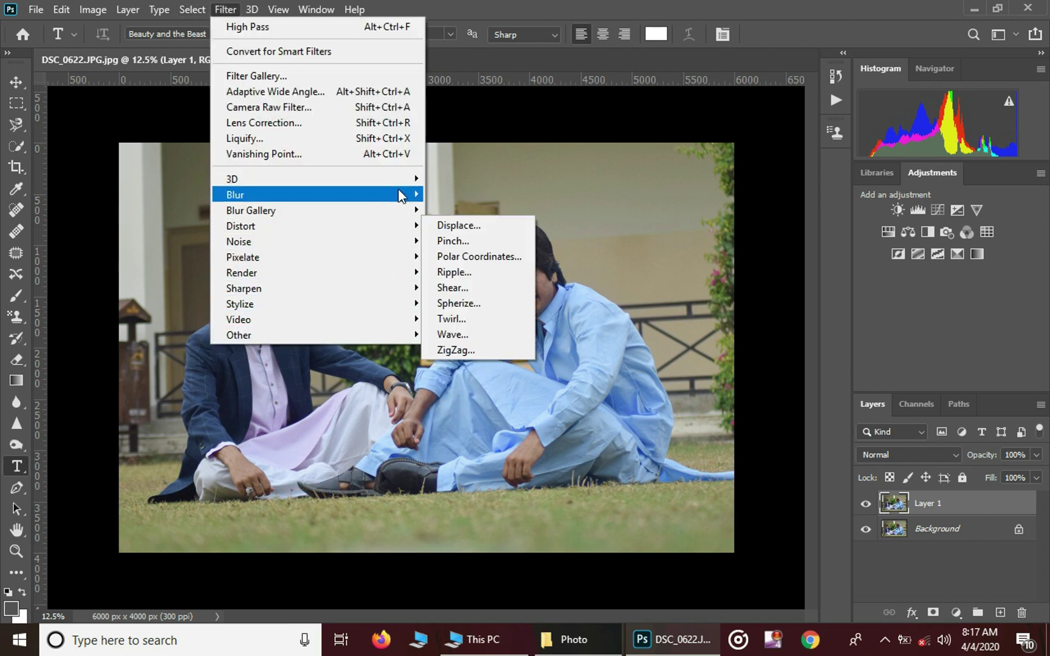
{"action": "left_click", "coordinate": [469, 257]}
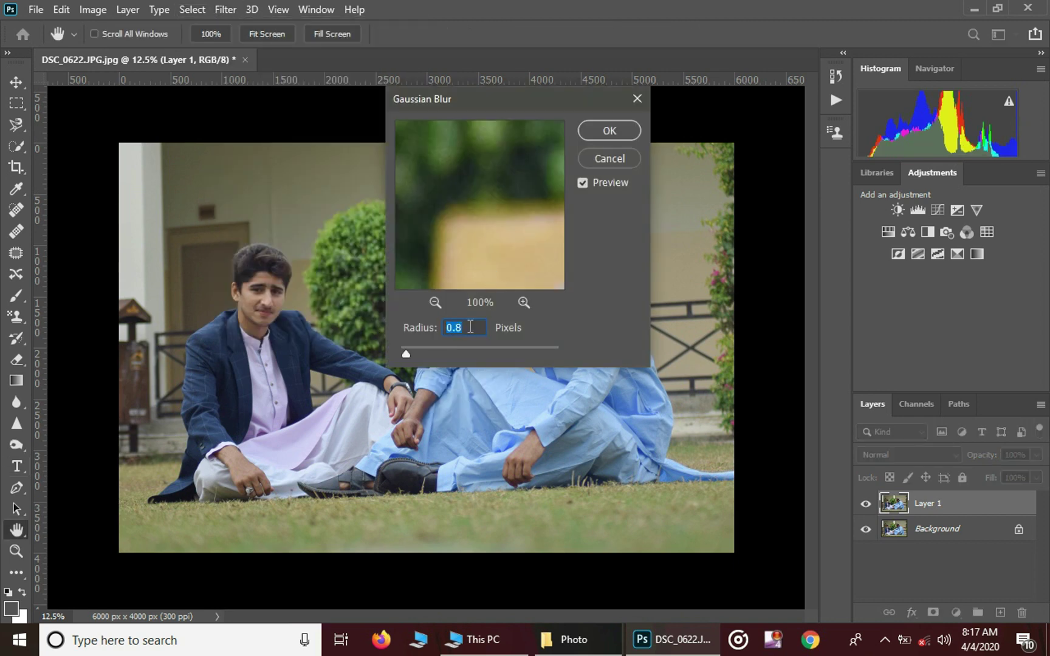
{"action": "left_click", "coordinate": [609, 130]}
{"action": "key", "text": "t"}
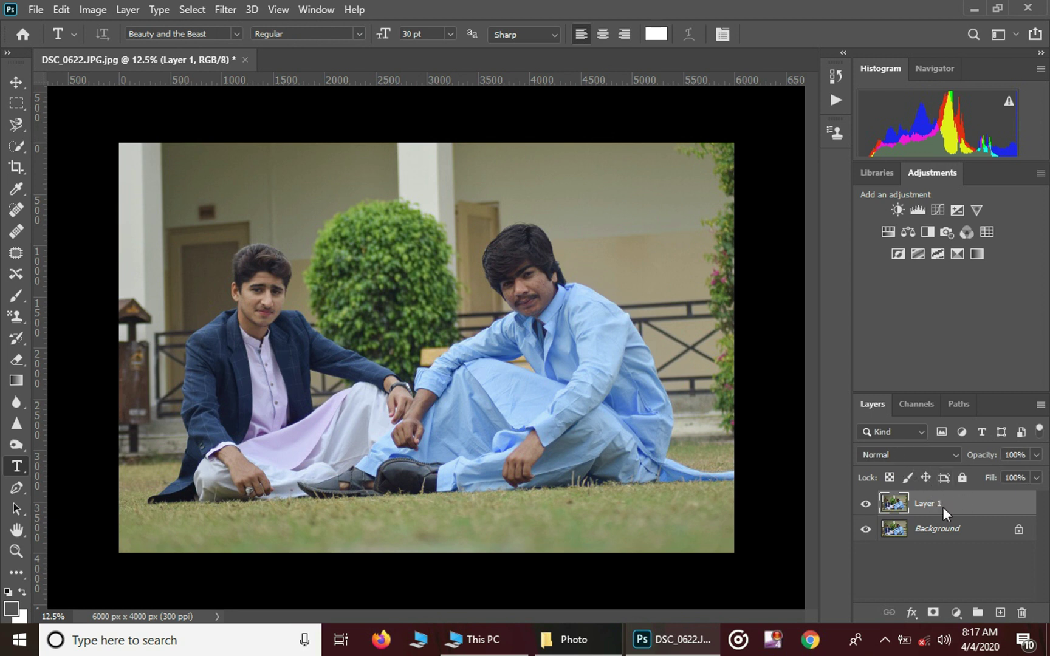
{"action": "key", "text": "ctrl+z"}
{"action": "key", "text": "ctrl+shift+z"}
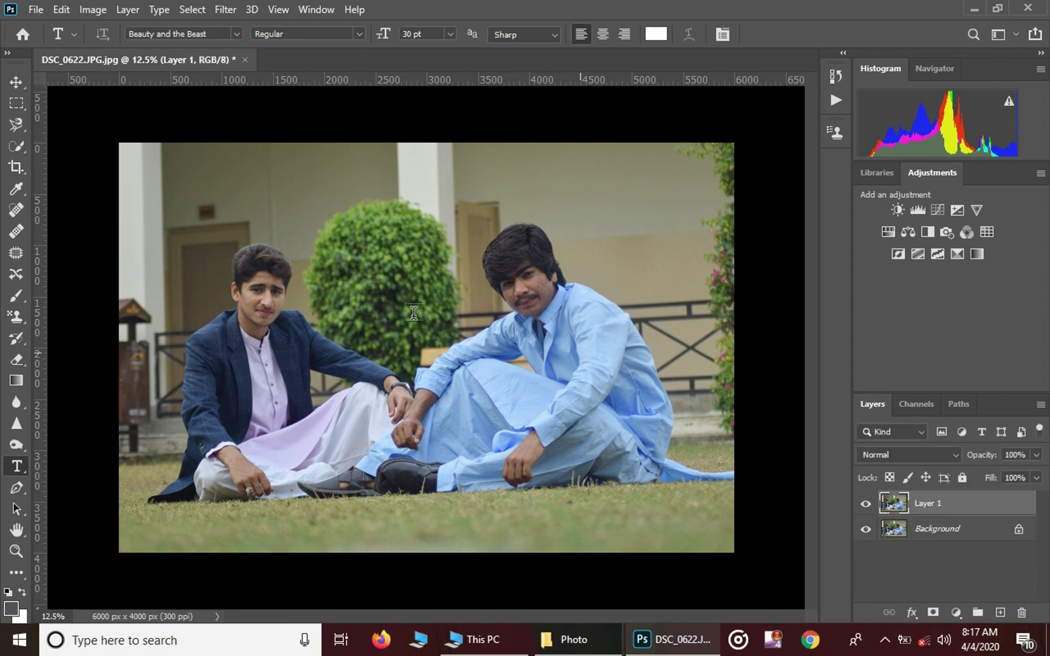
Smooth the forehead skin of the man in the navy jacket using the Mixer Brush at size 60
{"action": "left_click", "coordinate": [18, 576]}
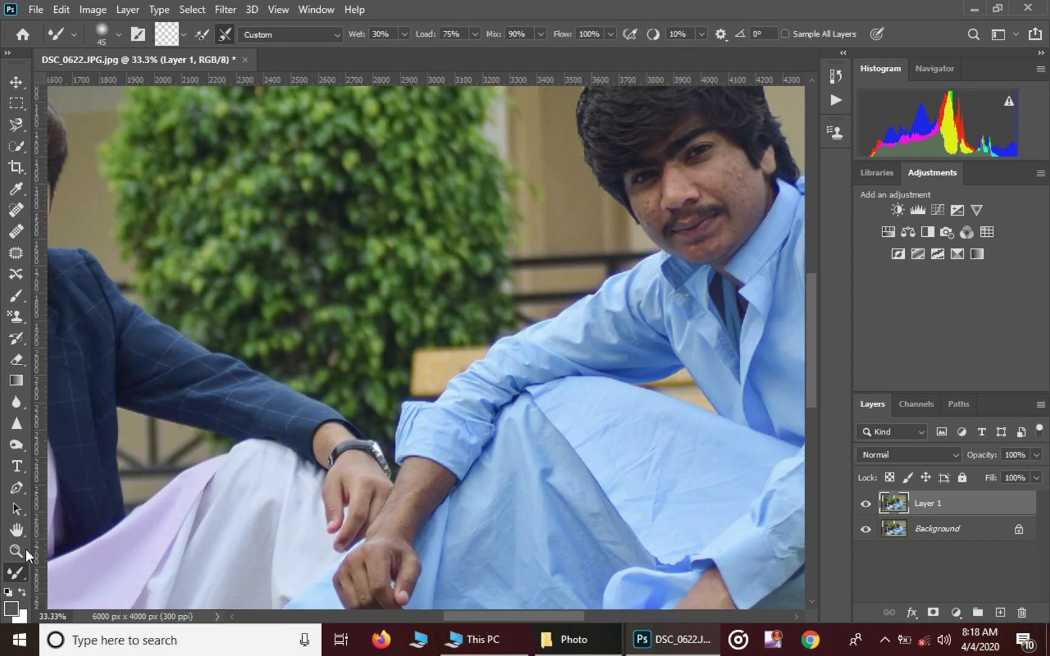
{"action": "key", "text": "ctrl+plus"}
{"action": "key", "text": "ctrl+plus"}
{"action": "key", "text": "ctrl+plus"}
{"action": "left_click_drag", "start_coordinate": [474, 618], "coordinate": [424, 620]}
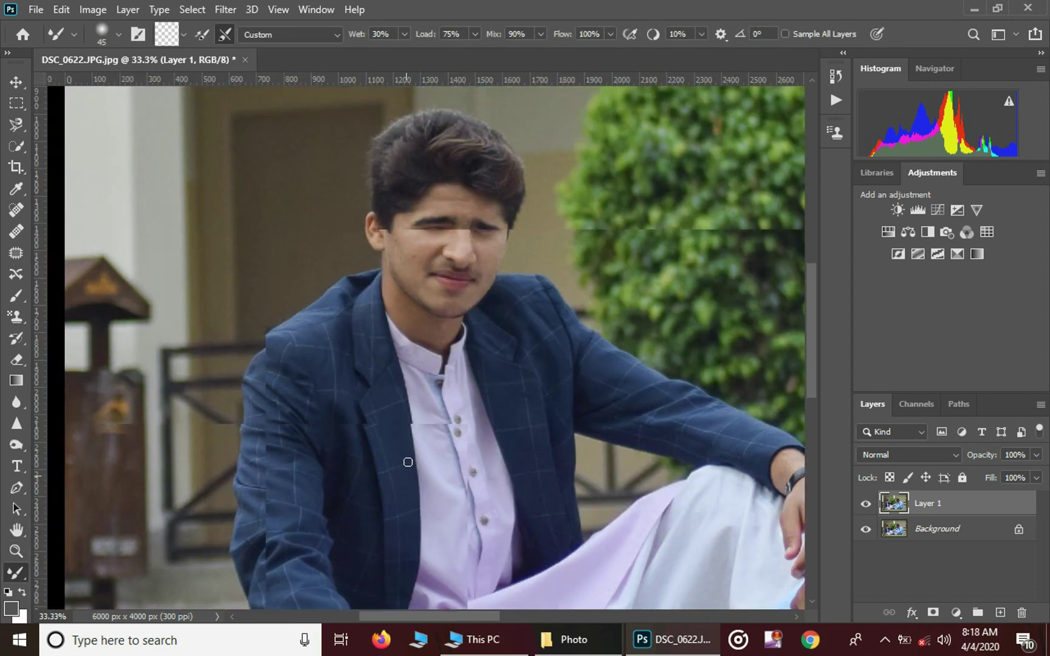
{"action": "key", "text": "ctrl+plus"}
{"action": "key", "text": "ctrl+plus"}
{"action": "scroll", "coordinate": [351, 321], "scroll_direction": "up", "scroll_amount": 3}
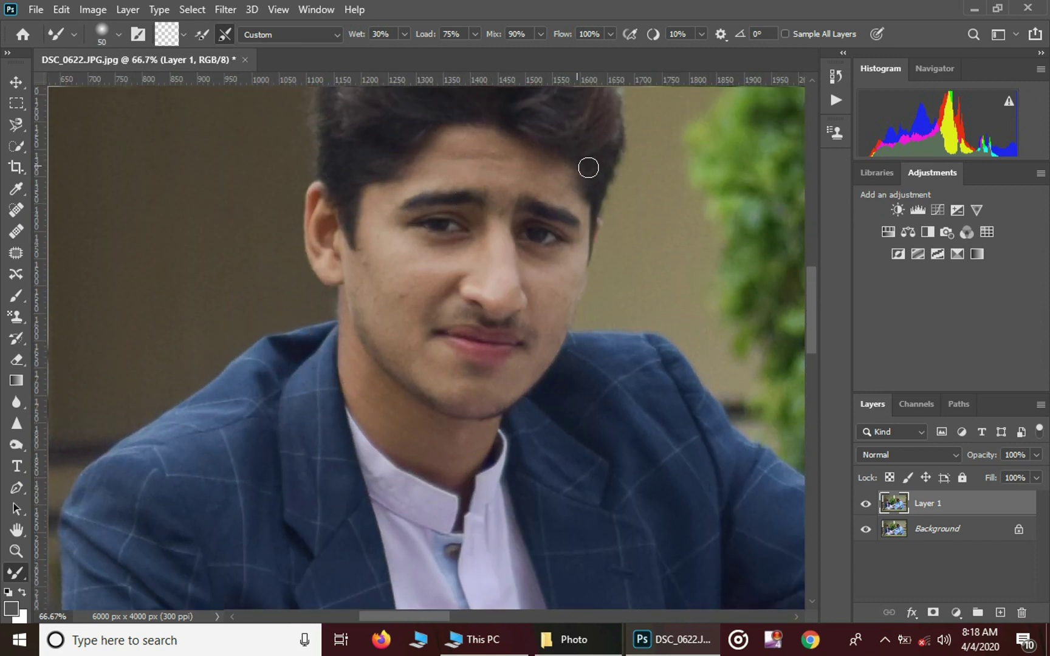
{"action": "key", "text": "bracketright"}
{"action": "key", "text": "bracketright"}
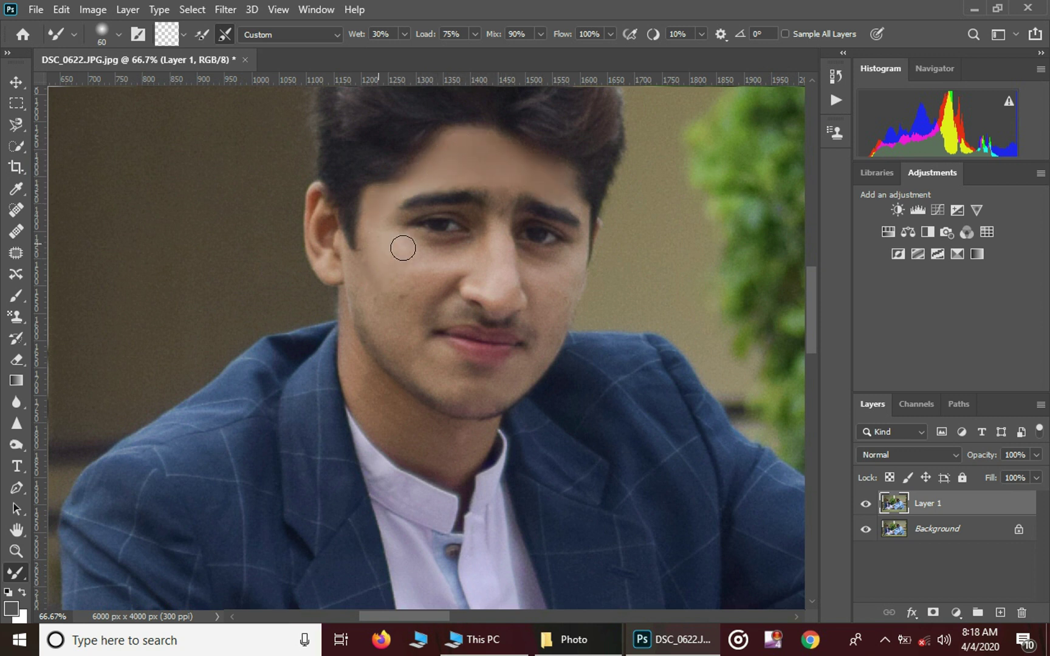
Smooth the jacketed man's cheeks and jaw with the Mixer Brush, adapting the brush size to each area
{"action": "key", "text": "bracketleft"}
{"action": "key", "text": "bracketleft"}
{"action": "key", "text": "bracketright"}
{"action": "key", "text": "bracketright"}
{"action": "key", "text": "bracketright"}
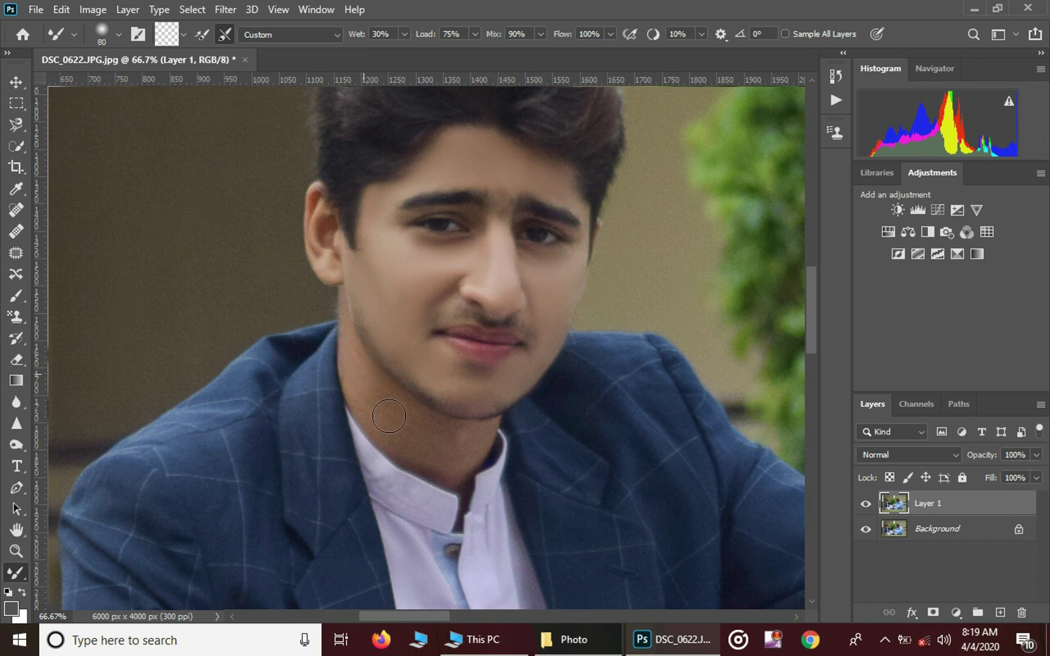
{"action": "key", "text": "bracketright"}
Remove the dark blemishes on the cheek of the man in blue with the Spot Healing Brush
{"action": "left_click_drag", "start_coordinate": [425, 616], "coordinate": [617, 616]}
{"action": "key", "text": "bracketright"}
{"action": "key", "text": "bracketright"}
{"action": "scroll", "coordinate": [769, 328], "scroll_direction": "up", "scroll_amount": 3}
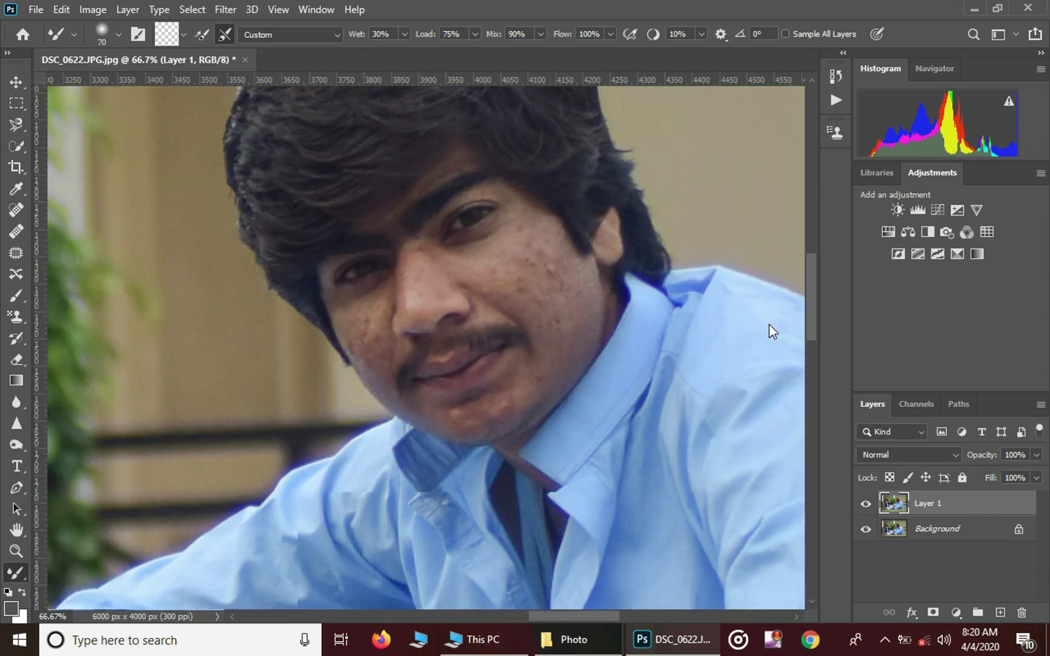
{"action": "left_click", "coordinate": [16, 209]}
{"action": "left_click", "coordinate": [551, 268]}
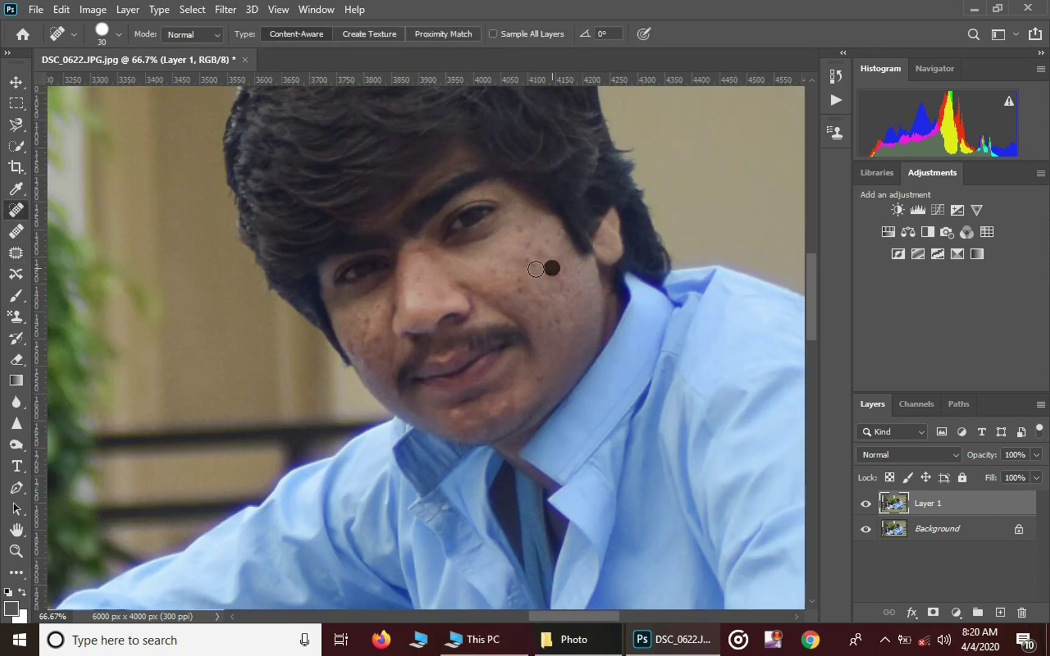
{"action": "key", "text": "bracketleft"}
{"action": "left_click", "coordinate": [483, 293]}
Blend the skin under the eye, on the nose and across the blemished cheek with the Mixer Brush at sizes 50 to 70
{"action": "key", "text": "b"}
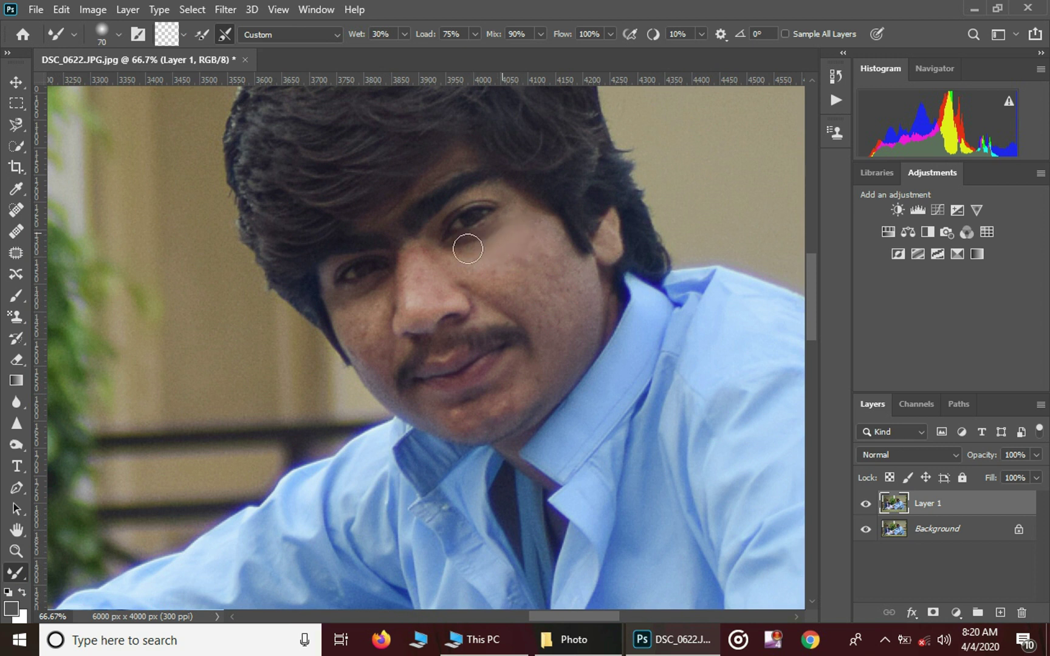
{"action": "key", "text": "bracketleft"}
{"action": "key", "text": "bracketleft"}
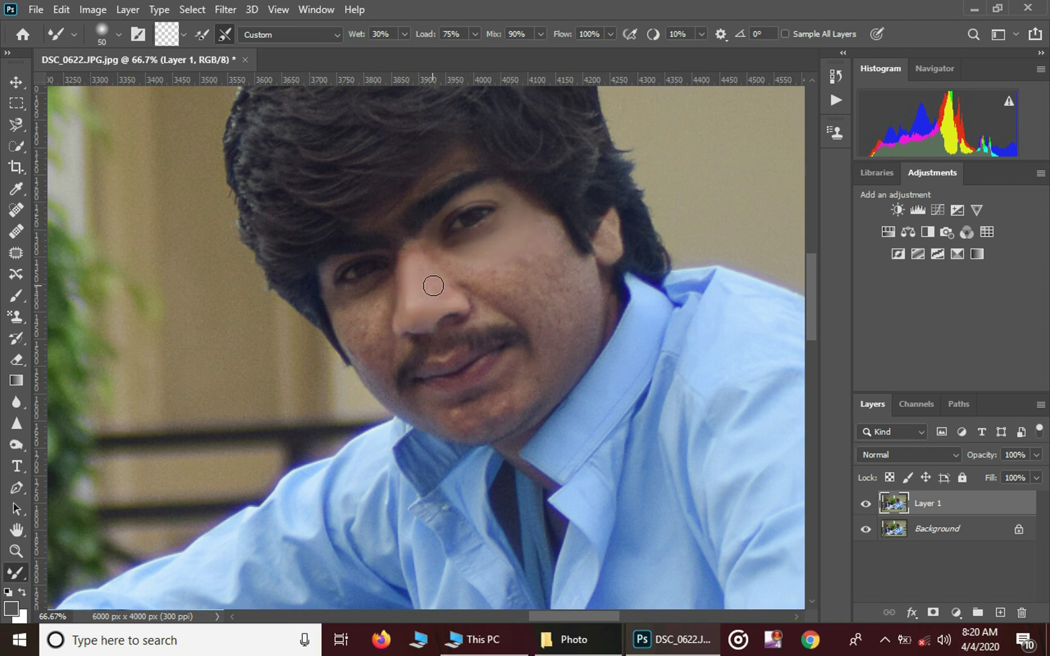
{"action": "key", "text": "bracketright"}
{"action": "key", "text": "bracketright"}
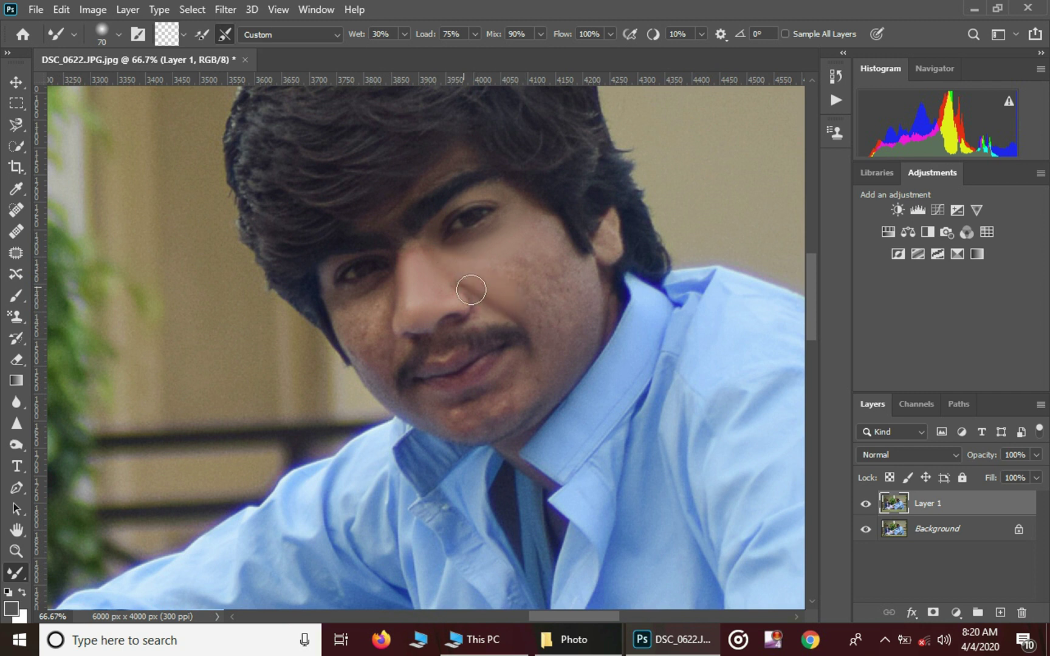
{"action": "mouse_move", "coordinate": [471, 290]}
{"action": "left_mouse_down"}
{"action": "mouse_move", "coordinate": [494, 302]}
{"action": "mouse_move", "coordinate": [487, 308]}
{"action": "mouse_move", "coordinate": [476, 306]}
{"action": "mouse_move", "coordinate": [499, 273]}
{"action": "mouse_move", "coordinate": [524, 265]}
{"action": "mouse_move", "coordinate": [487, 259]}
{"action": "mouse_move", "coordinate": [551, 315]}
{"action": "mouse_move", "coordinate": [525, 250]}
{"action": "mouse_move", "coordinate": [497, 257]}
{"action": "mouse_move", "coordinate": [537, 223]}
{"action": "mouse_move", "coordinate": [527, 216]}
{"action": "mouse_move", "coordinate": [595, 305]}
{"action": "mouse_move", "coordinate": [582, 299]}
{"action": "mouse_move", "coordinate": [570, 346]}
{"action": "mouse_move", "coordinate": [562, 270]}
{"action": "mouse_move", "coordinate": [559, 287]}
{"action": "mouse_move", "coordinate": [535, 289]}
{"action": "mouse_move", "coordinate": [538, 272]}
{"action": "mouse_move", "coordinate": [547, 328]}
{"action": "left_mouse_up"}
{"action": "key", "text": "bracketright"}
{"action": "key", "text": "bracketleft"}
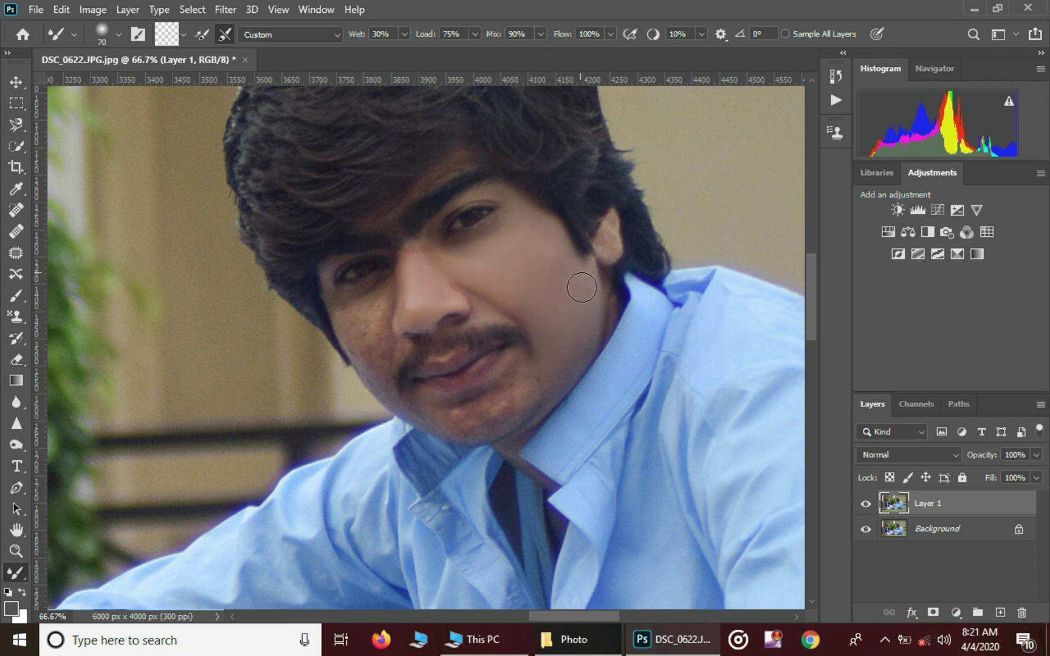
Smooth the shadowed far cheek and the chin of the man in blue with a smaller Mixer Brush
{"action": "key", "text": "bracketleft"}
{"action": "key", "text": "bracketleft"}
{"action": "key", "text": "bracketleft"}
{"action": "mouse_move", "coordinate": [373, 301]}
{"action": "left_mouse_down"}
{"action": "mouse_move", "coordinate": [340, 310]}
{"action": "mouse_move", "coordinate": [372, 349]}
{"action": "mouse_move", "coordinate": [375, 305]}
{"action": "left_mouse_up"}
{"action": "key", "text": "bracketright"}
{"action": "key", "text": "bracketright"}
{"action": "key", "text": "bracketright"}
{"action": "key", "text": "bracketright"}
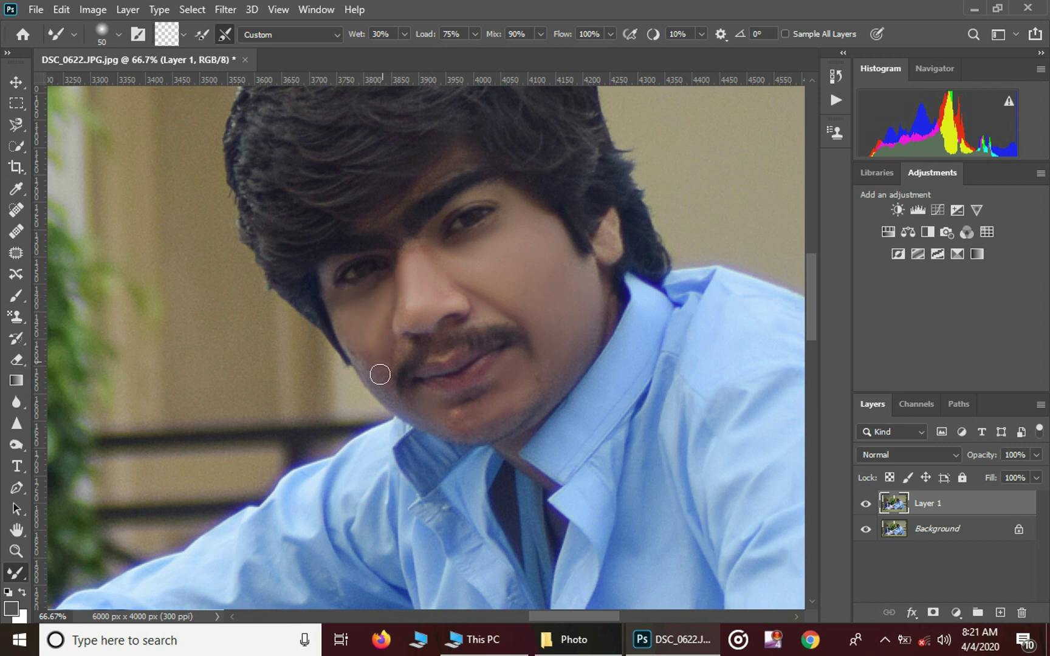
{"action": "key", "text": "bracketright"}
{"action": "key", "text": "bracketleft"}
Lighten the face of the man in blue using the Dodge tool at size 100, Midtones range and 9% exposure
{"action": "left_click", "coordinate": [17, 444]}
{"action": "key", "text": "bracketright"}
{"action": "key", "text": "bracketright"}
{"action": "key", "text": "bracketright"}
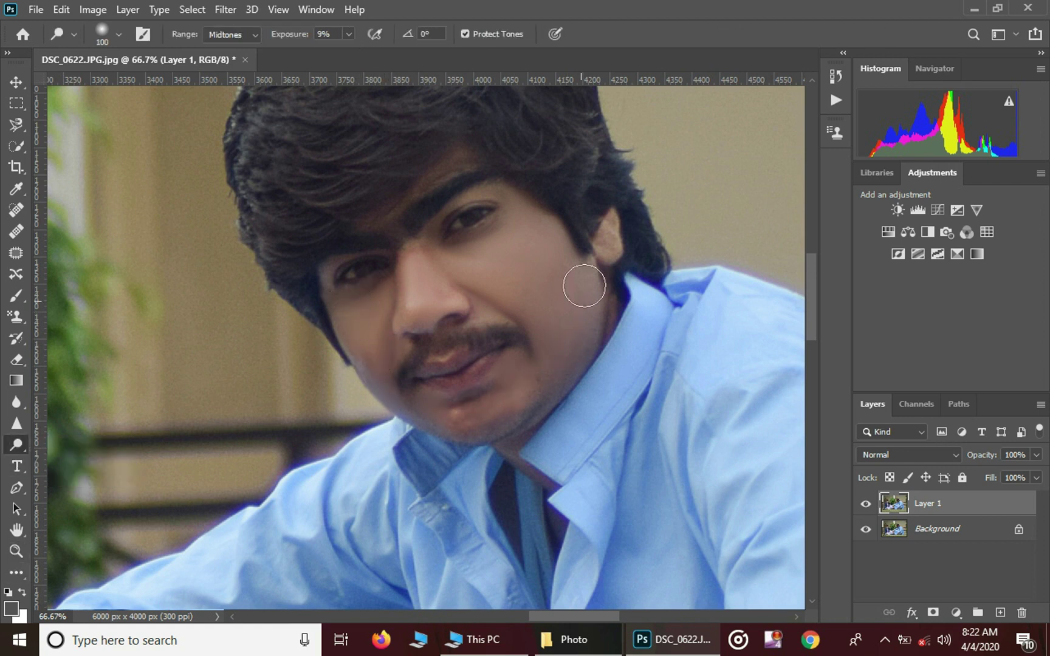
{"action": "key", "text": "ctrl+minus"}
{"action": "key", "text": "ctrl+minus"}
{"action": "key", "text": "ctrl+minus"}
{"action": "key", "text": "ctrl+minus"}
{"action": "key", "text": "ctrl+minus"}
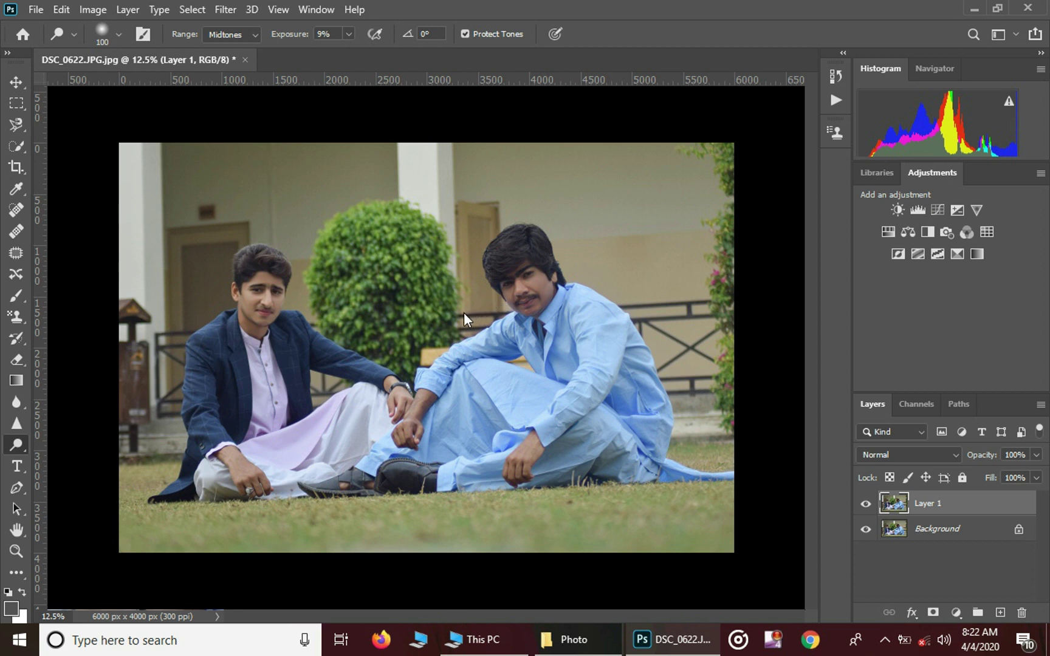
Open the Camera Raw filter on the retouched layer and set Highlights to -10, Shadows to +43 and Blacks to +28
{"action": "key", "text": "ctrl+shift+a"}
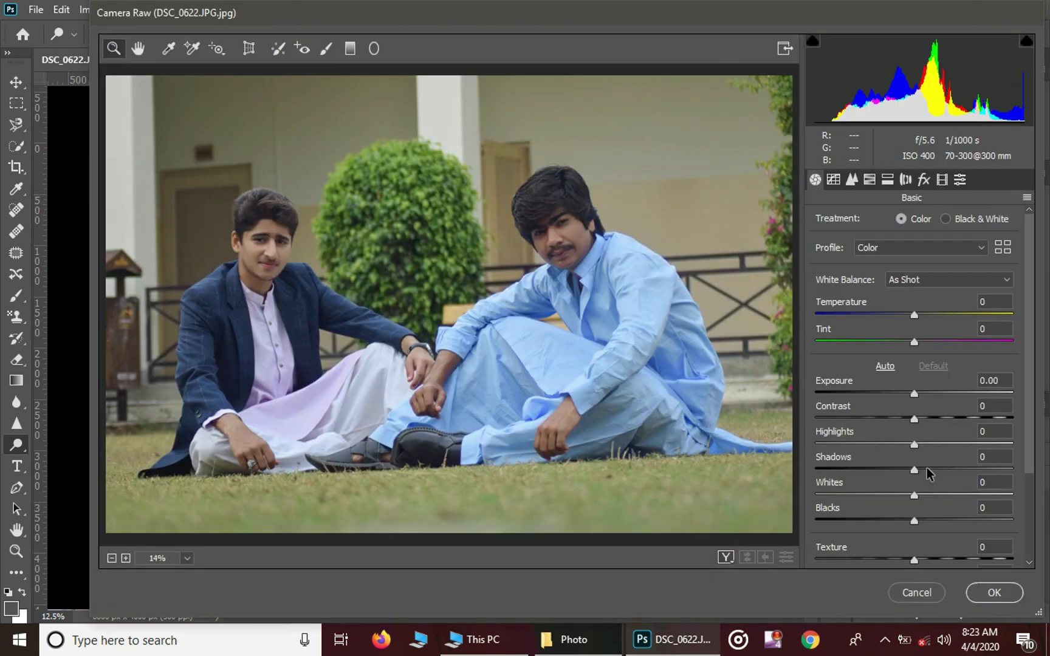
{"action": "left_click_drag", "start_coordinate": [913, 445], "coordinate": [953, 473]}
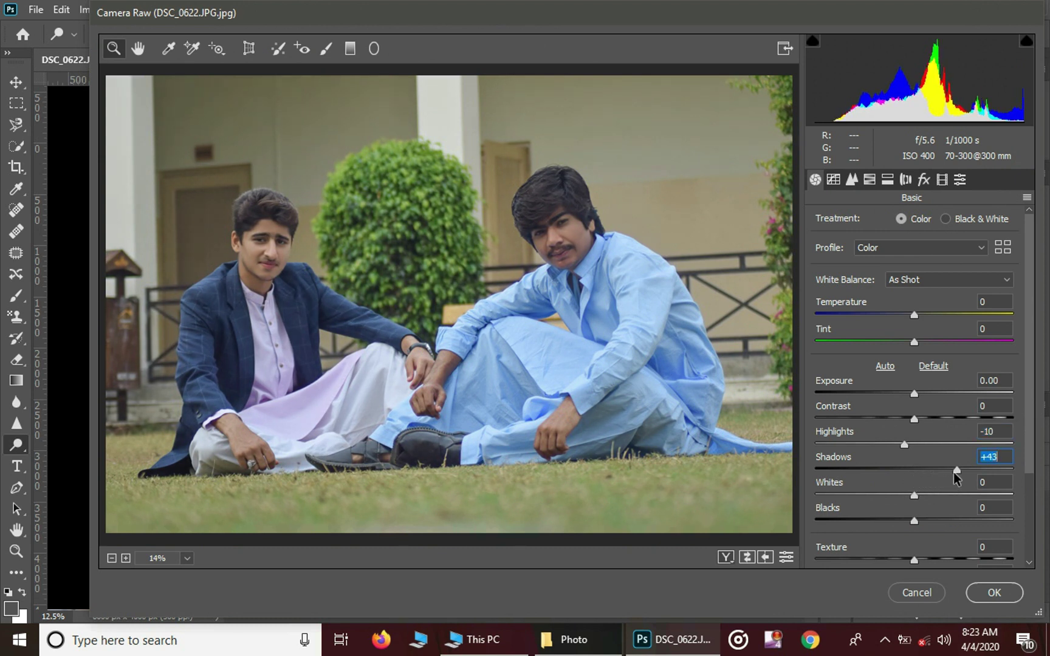
{"action": "left_click_drag", "start_coordinate": [920, 522], "coordinate": [942, 523]}
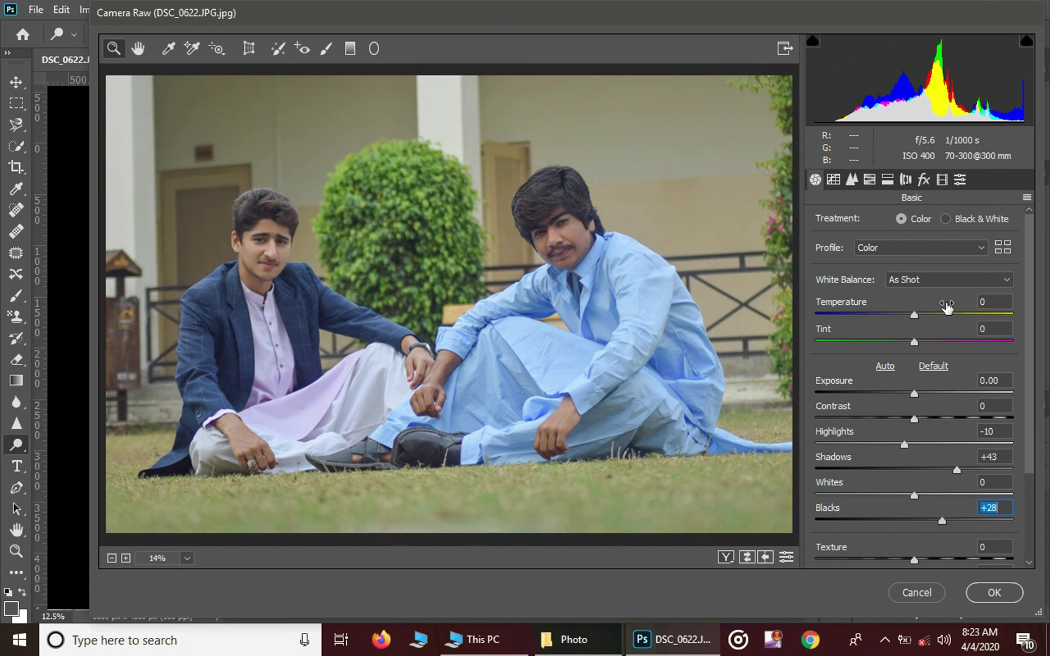
Fine-tune the luminance, saturation and hue of the Oranges in the HSL adjustments and apply the Camera Raw filter
{"action": "left_click", "coordinate": [869, 179]}
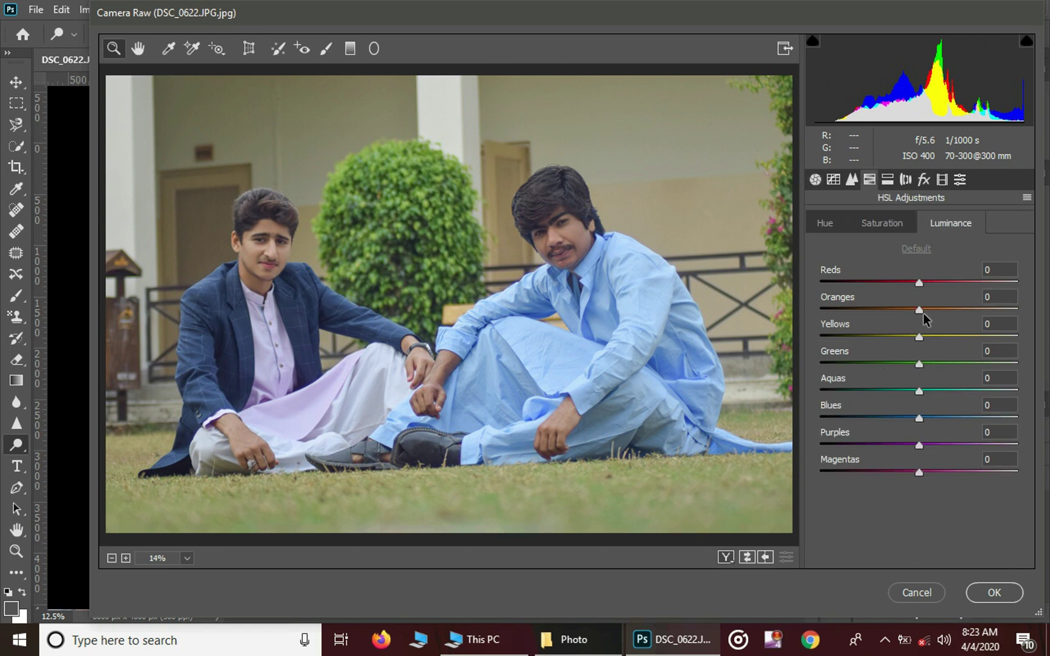
{"action": "left_click", "coordinate": [942, 308]}
{"action": "left_click", "coordinate": [875, 225]}
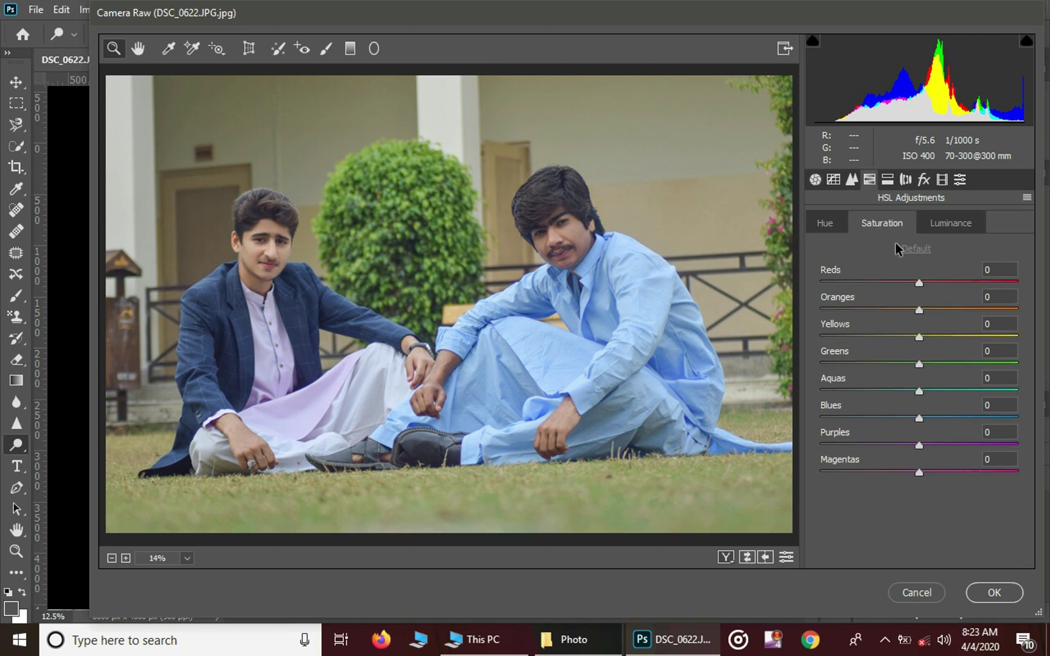
{"action": "left_click", "coordinate": [902, 310]}
{"action": "left_click", "coordinate": [826, 226]}
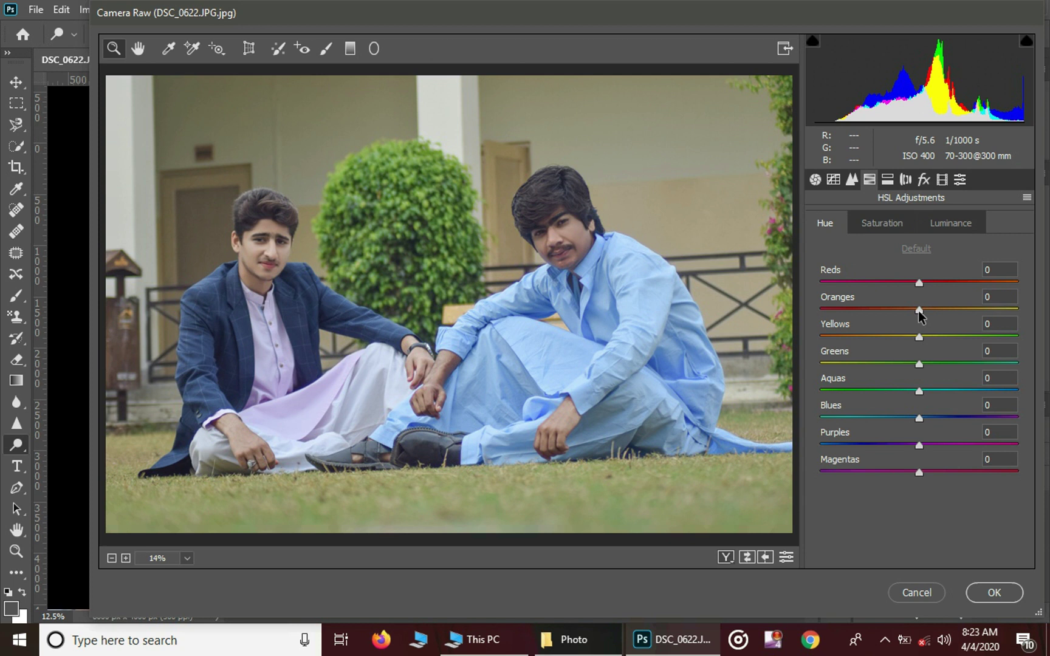
{"action": "left_click_drag", "start_coordinate": [918, 311], "coordinate": [941, 332]}
{"action": "left_click", "coordinate": [994, 593]}
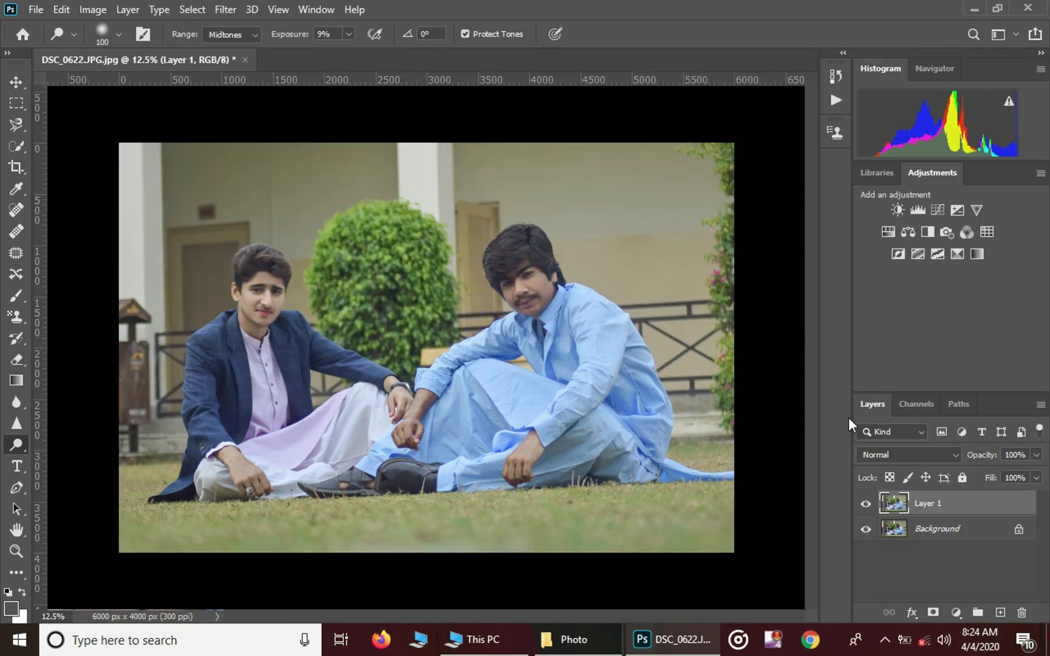
Merge the retouched layer into the Background and open a duplicate of the Background layer in the Liquify filter
{"action": "key", "text": "ctrl+e"}
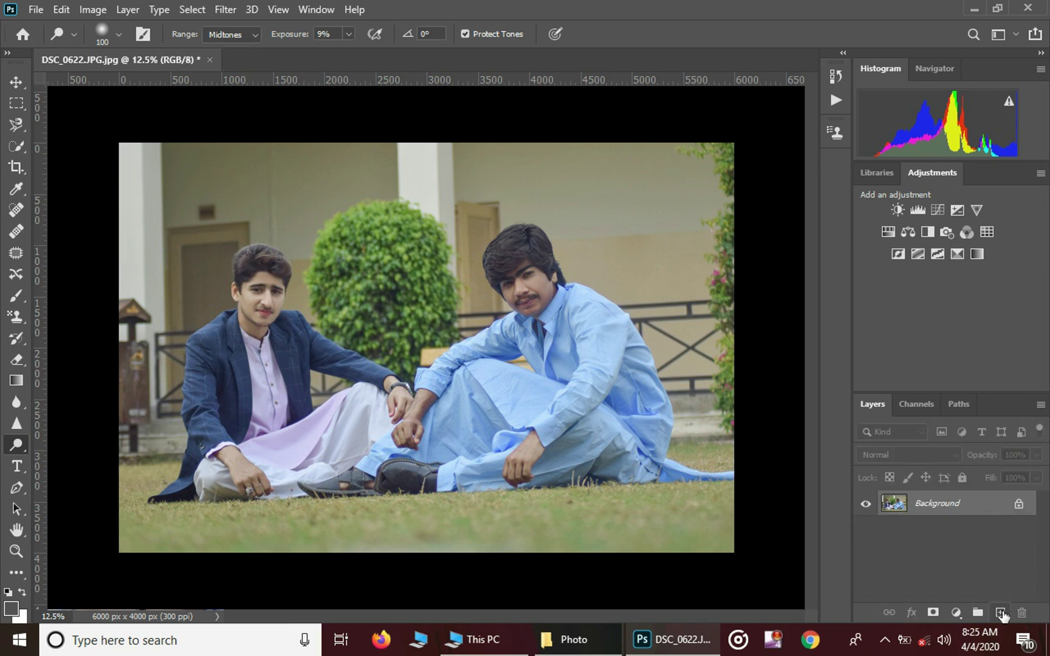
{"action": "left_click_drag", "start_coordinate": [949, 506], "coordinate": [1001, 613]}
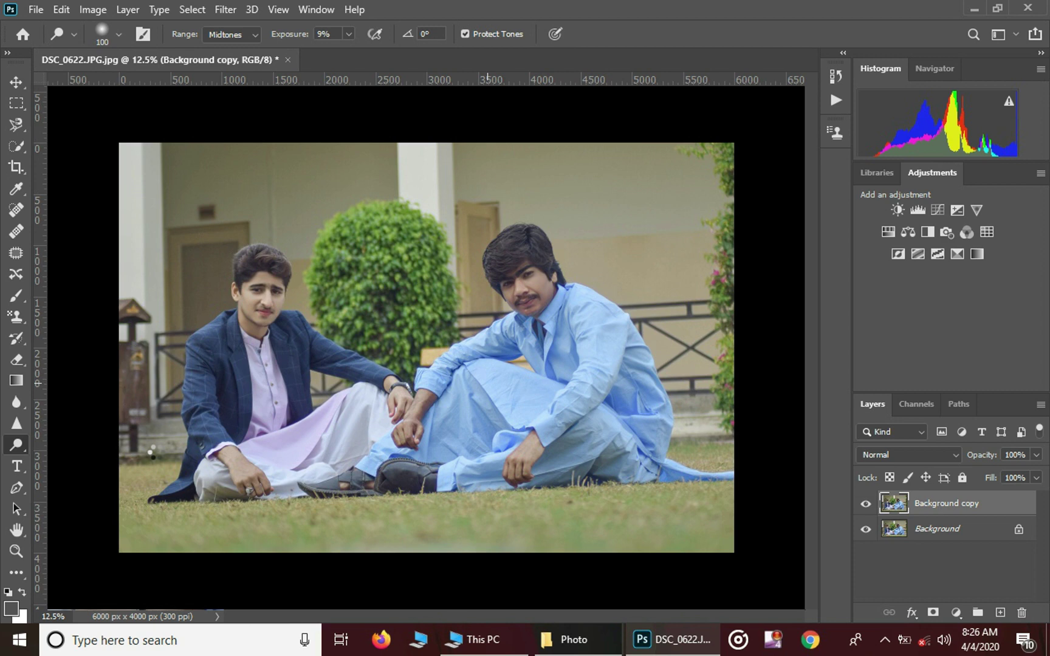
{"action": "key", "text": "shift+ctrl+x"}
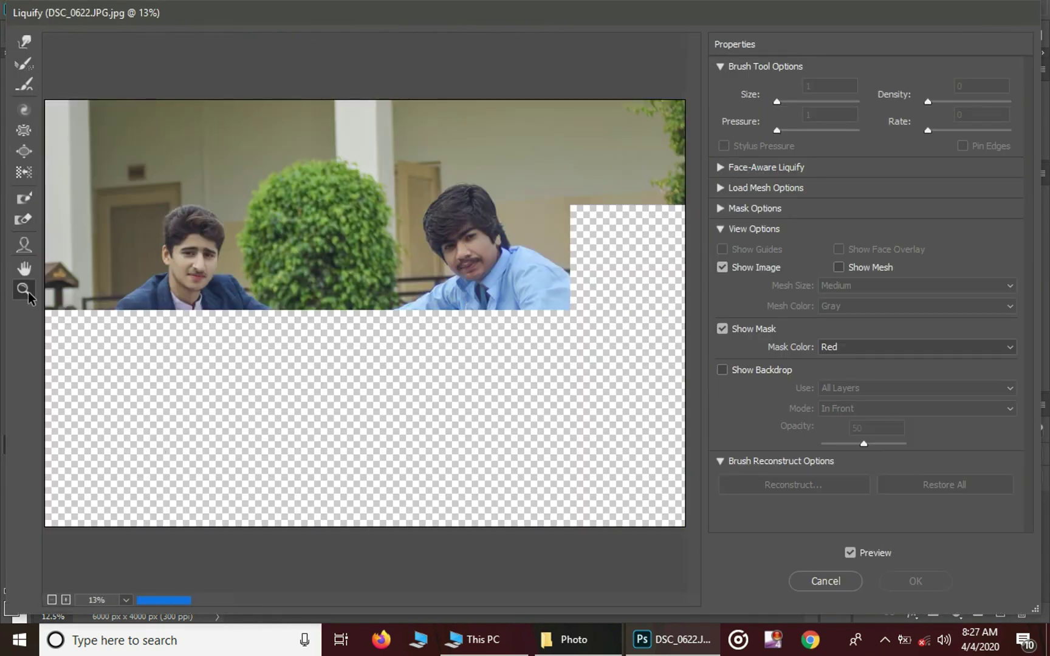
Reshape the front hair of the man in the blazer with the Forward Warp tool at size 250
{"action": "mouse_move", "coordinate": [155, 203]}
{"action": "left_mouse_down"}
{"action": "mouse_move", "coordinate": [241, 307]}
{"action": "mouse_move", "coordinate": [235, 301]}
{"action": "left_mouse_up"}
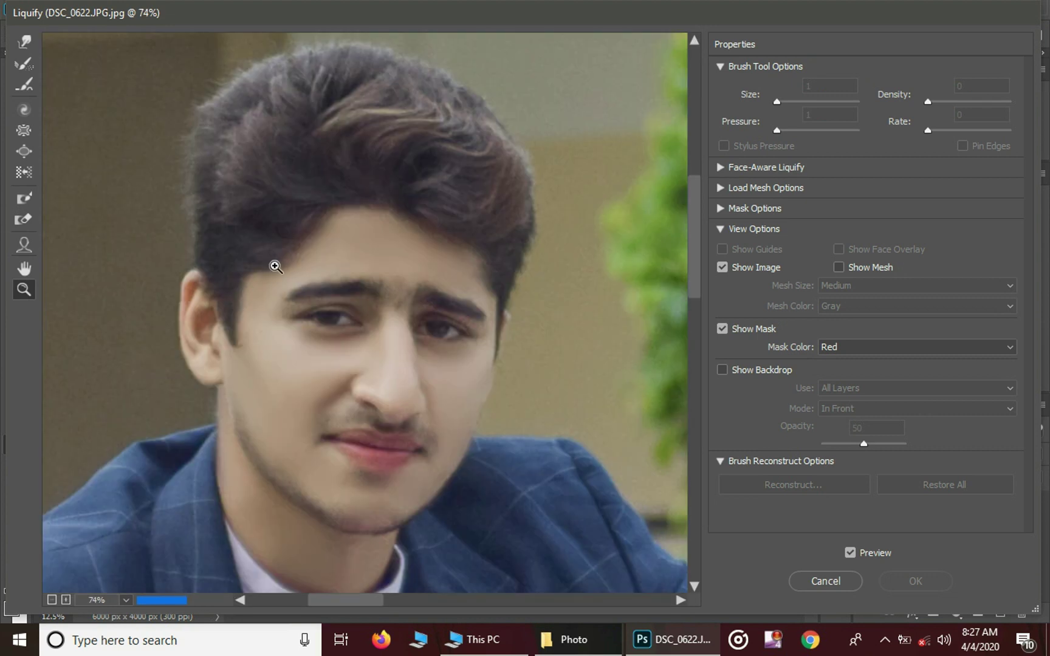
{"action": "scroll", "coordinate": [356, 269], "scroll_direction": "up", "scroll_amount": 5}
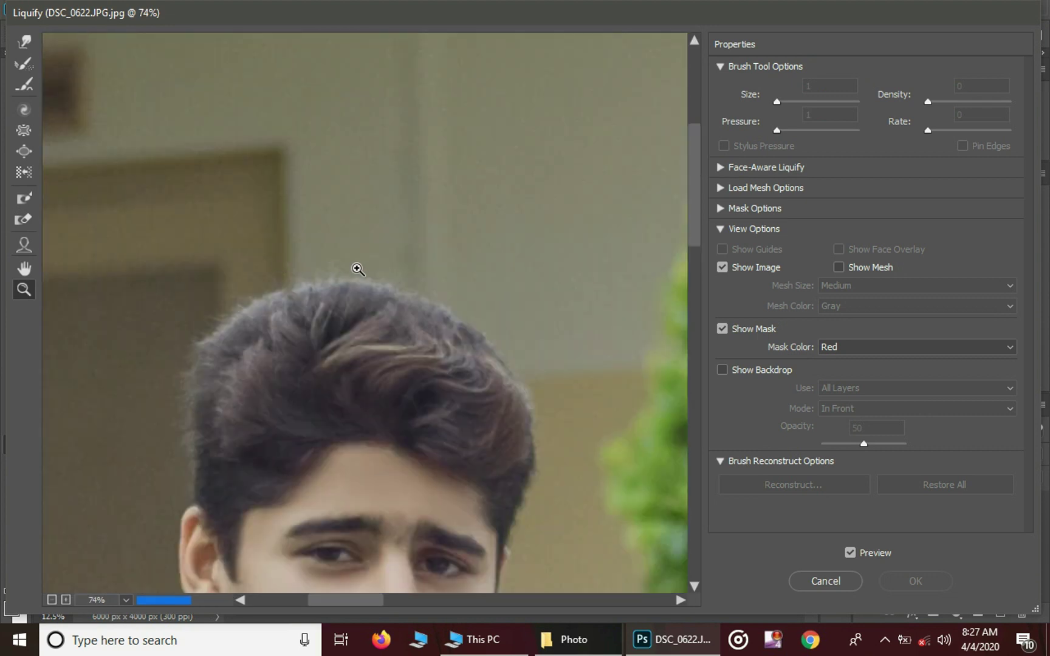
{"action": "left_click", "coordinate": [28, 43]}
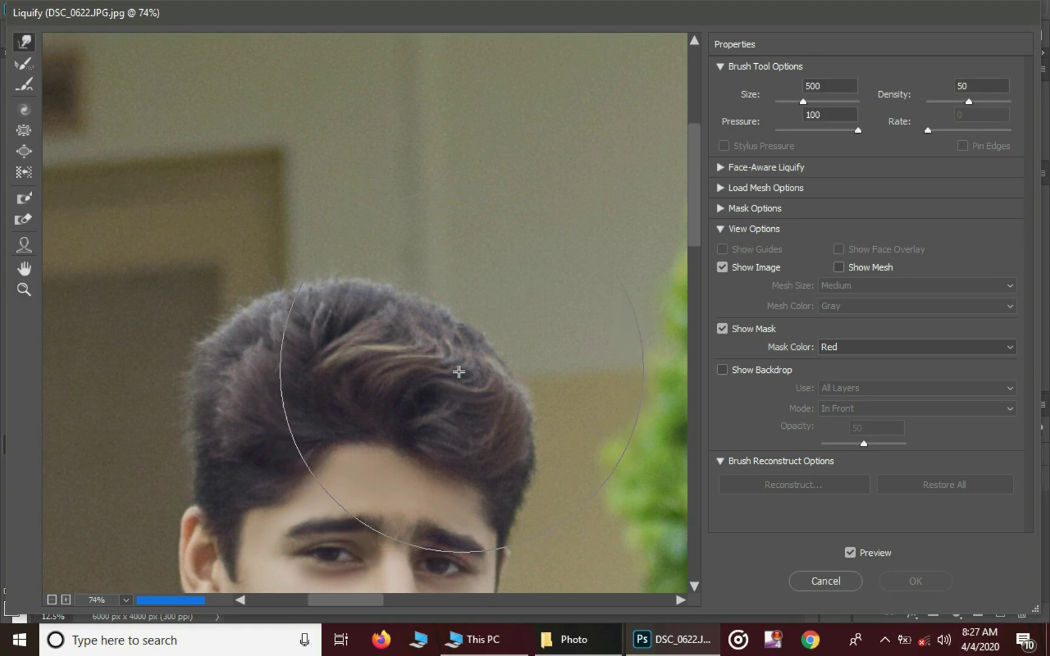
{"action": "key", "text": "bracketleft"}
{"action": "key", "text": "bracketleft"}
{"action": "key", "text": "bracketleft"}
{"action": "key", "text": "bracketleft"}
{"action": "key", "text": "bracketleft"}
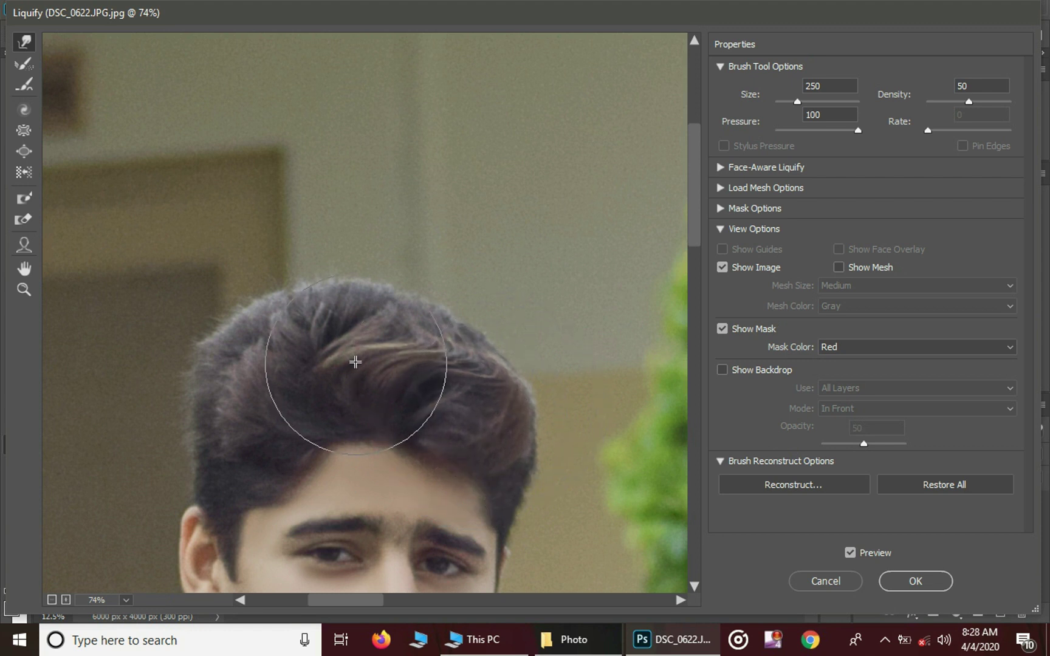
{"action": "mouse_move", "coordinate": [355, 362]}
{"action": "left_mouse_down"}
{"action": "mouse_move", "coordinate": [398, 373]}
{"action": "mouse_move", "coordinate": [418, 353]}
{"action": "mouse_move", "coordinate": [440, 362]}
{"action": "left_mouse_up"}
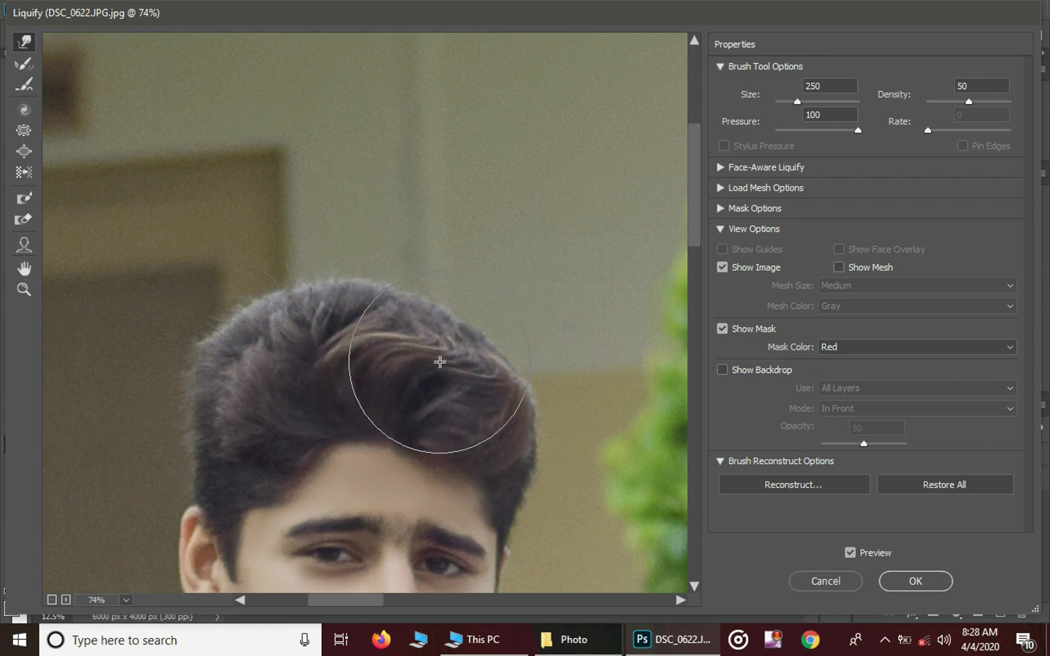
Push the hair outline upward and outward with the Forward Warp tool at size 500, apply Liquify and merge the copy into the Background
{"action": "key", "text": "bracketright"}
{"action": "key", "text": "bracketright"}
{"action": "key", "text": "bracketright"}
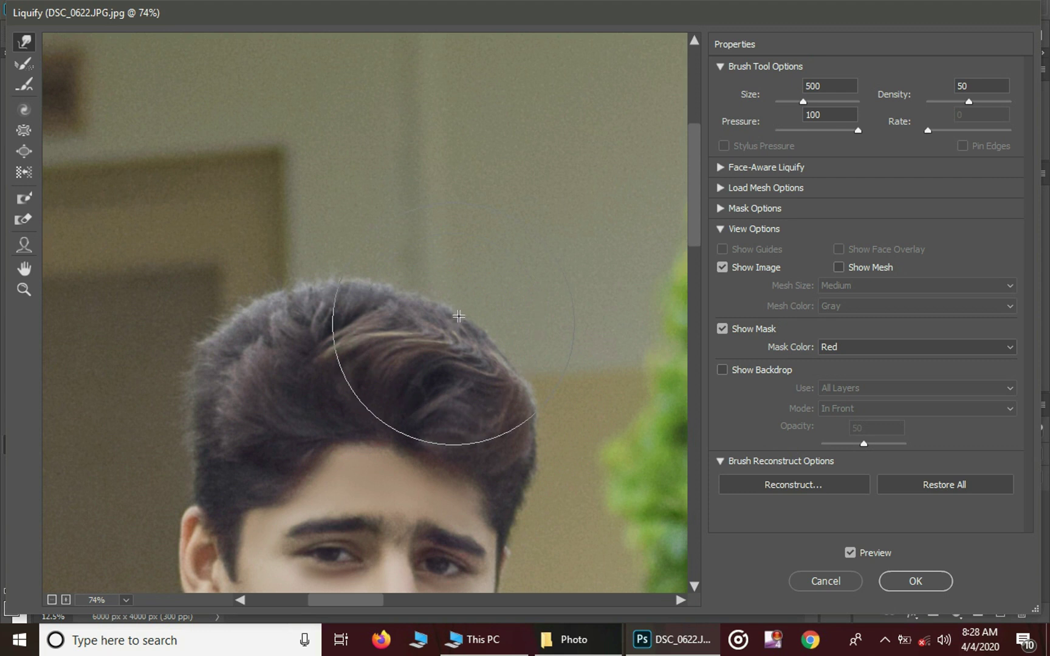
{"action": "mouse_move", "coordinate": [459, 316]}
{"action": "left_mouse_down"}
{"action": "mouse_move", "coordinate": [323, 304]}
{"action": "mouse_move", "coordinate": [327, 295]}
{"action": "mouse_move", "coordinate": [412, 308]}
{"action": "mouse_move", "coordinate": [431, 298]}
{"action": "mouse_move", "coordinate": [516, 385]}
{"action": "left_mouse_up"}
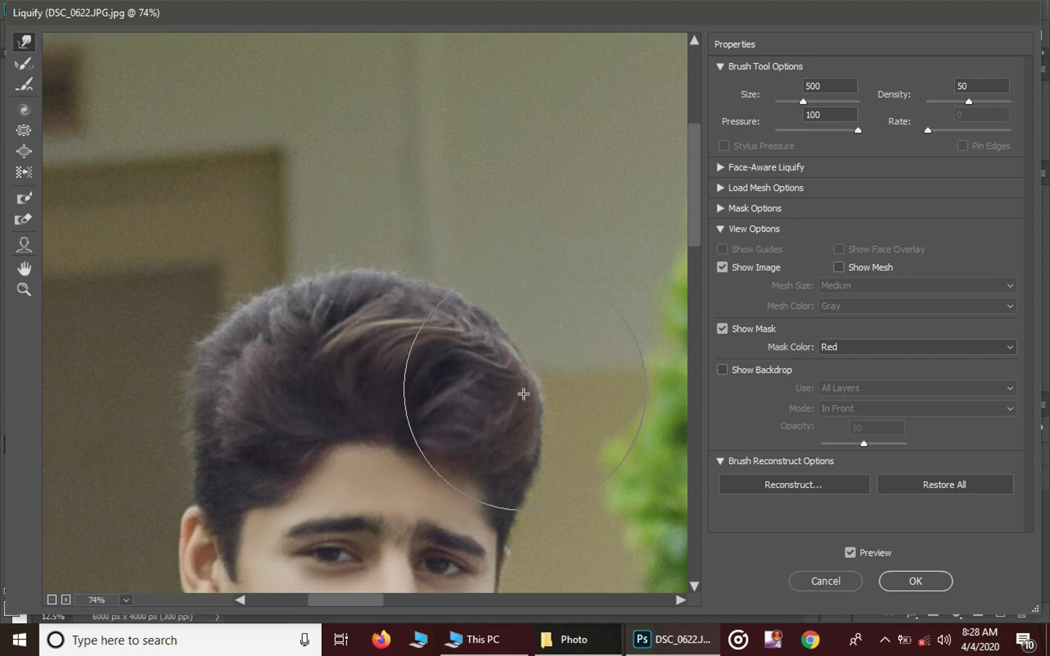
{"action": "left_click", "coordinate": [913, 582]}
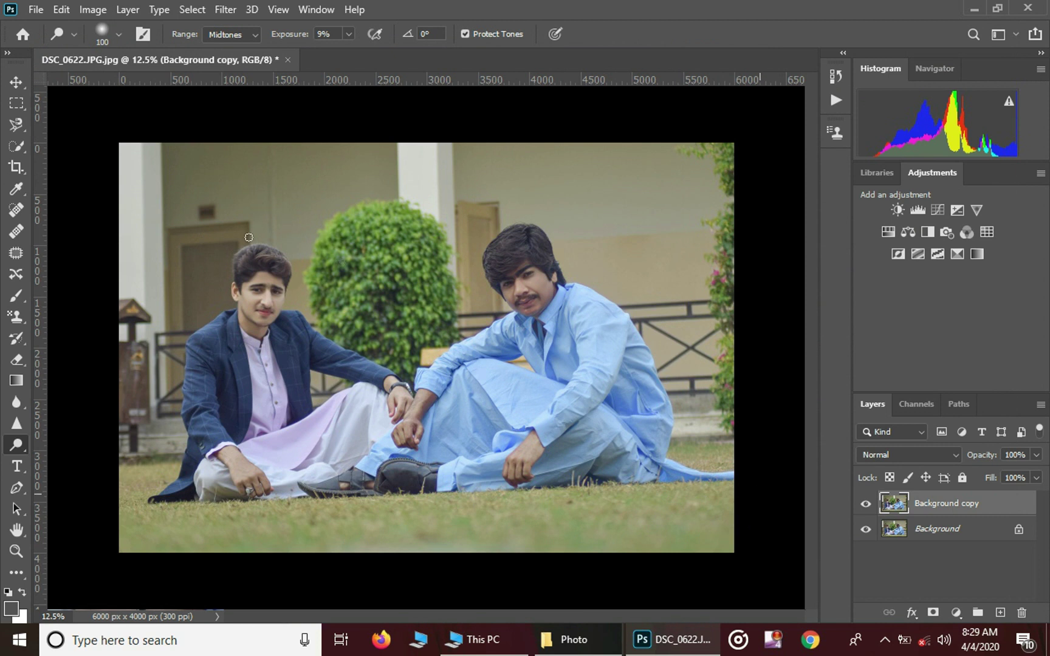
{"action": "left_click_drag", "start_coordinate": [248, 237], "coordinate": [300, 256]}
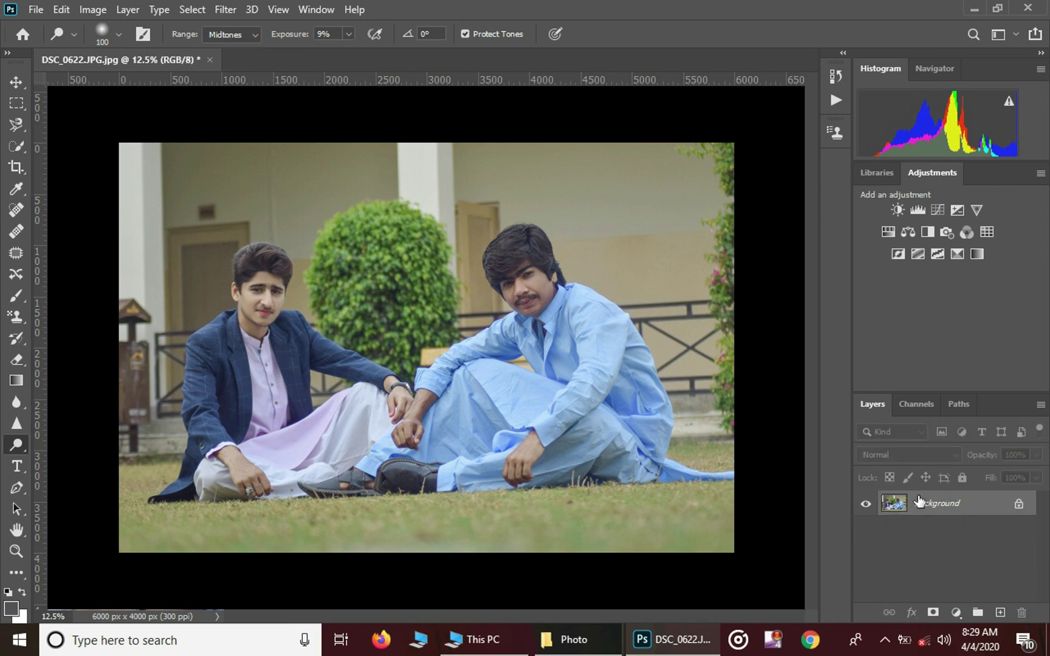
Duplicate the Background layer and set Camera Raw's Exposure to -0.10, Highlights to -49, Shadows to +16, Whites to -7 and Blacks to +4
{"action": "key", "text": "ctrl+j"}
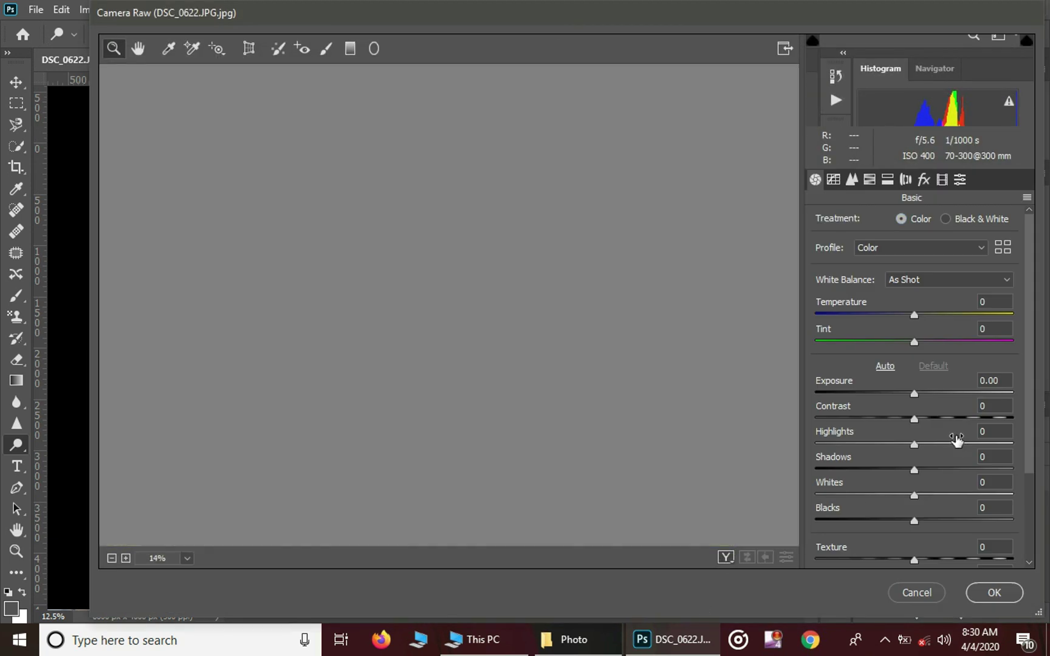
{"action": "mouse_move", "coordinate": [913, 469]}
{"action": "left_mouse_down"}
{"action": "mouse_move", "coordinate": [948, 466]}
{"action": "mouse_move", "coordinate": [920, 472]}
{"action": "mouse_move", "coordinate": [930, 471]}
{"action": "left_mouse_up"}
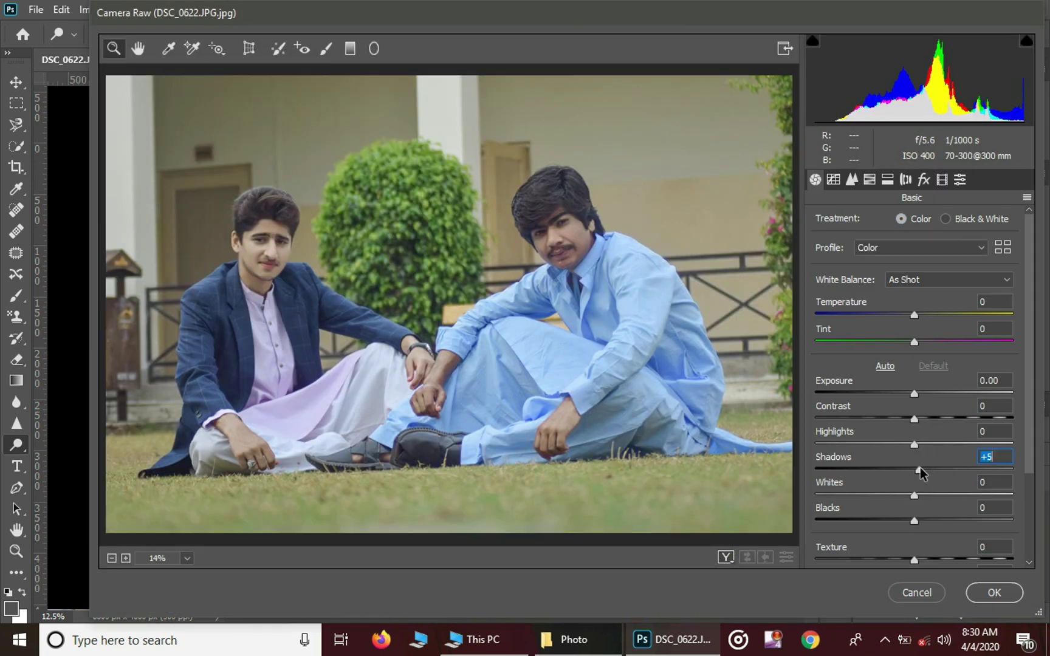
{"action": "mouse_move", "coordinate": [872, 444]}
{"action": "left_mouse_down"}
{"action": "mouse_move", "coordinate": [850, 447]}
{"action": "mouse_move", "coordinate": [866, 450]}
{"action": "left_mouse_up"}
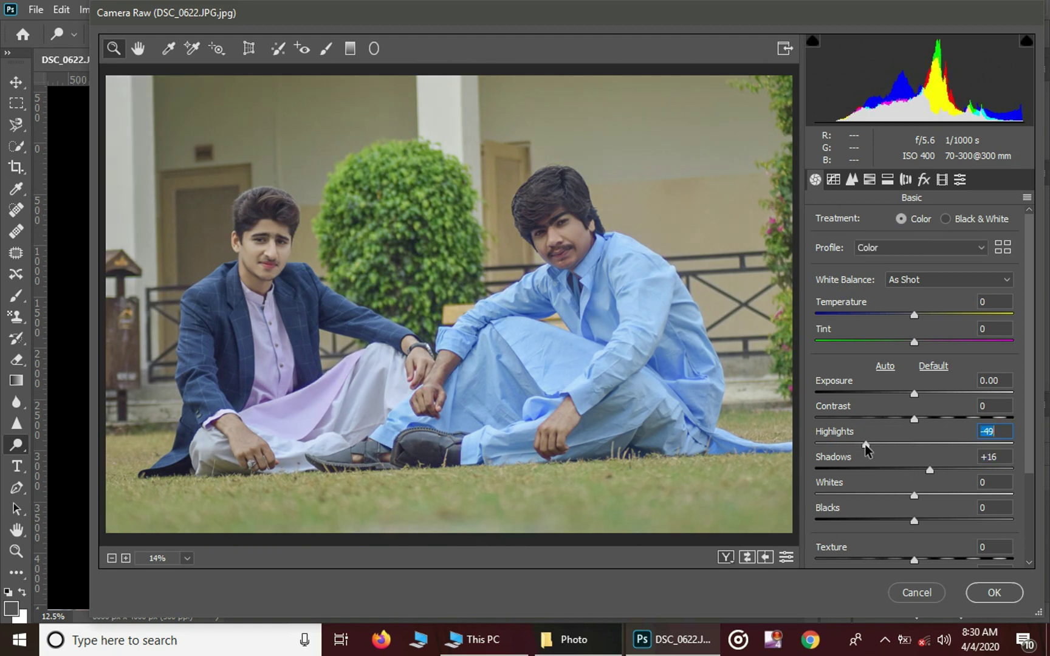
{"action": "left_click_drag", "start_coordinate": [914, 395], "coordinate": [913, 396]}
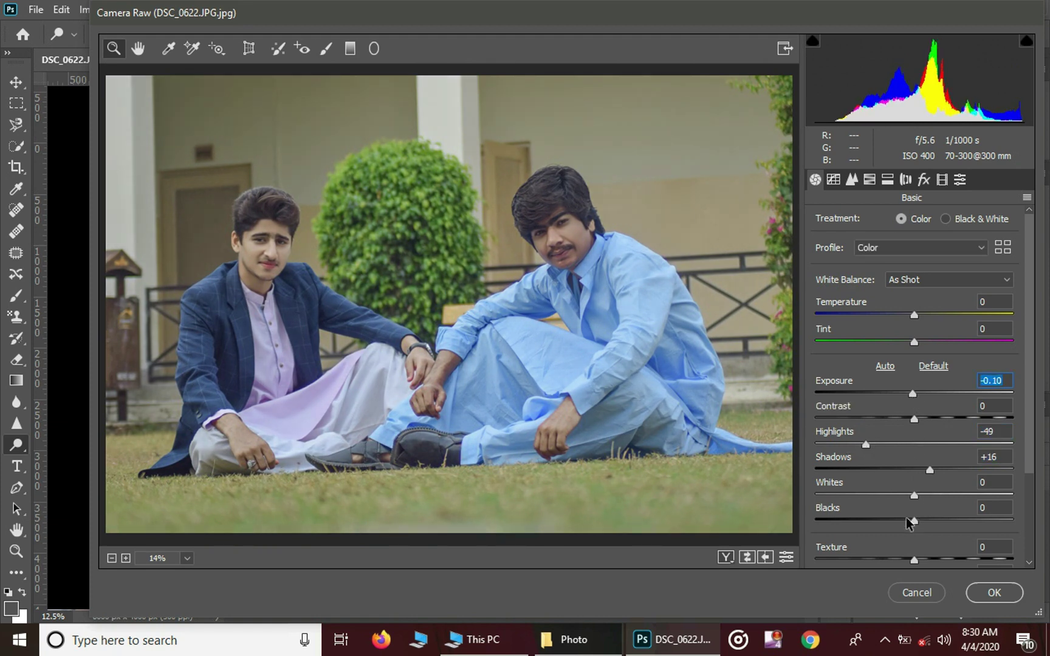
{"action": "left_click_drag", "start_coordinate": [912, 522], "coordinate": [907, 496]}
Set Vibrance to +7 and adjust the white balance to Temperature -3 and Tint +7
{"action": "scroll", "coordinate": [924, 508], "scroll_direction": "down", "scroll_amount": 3}
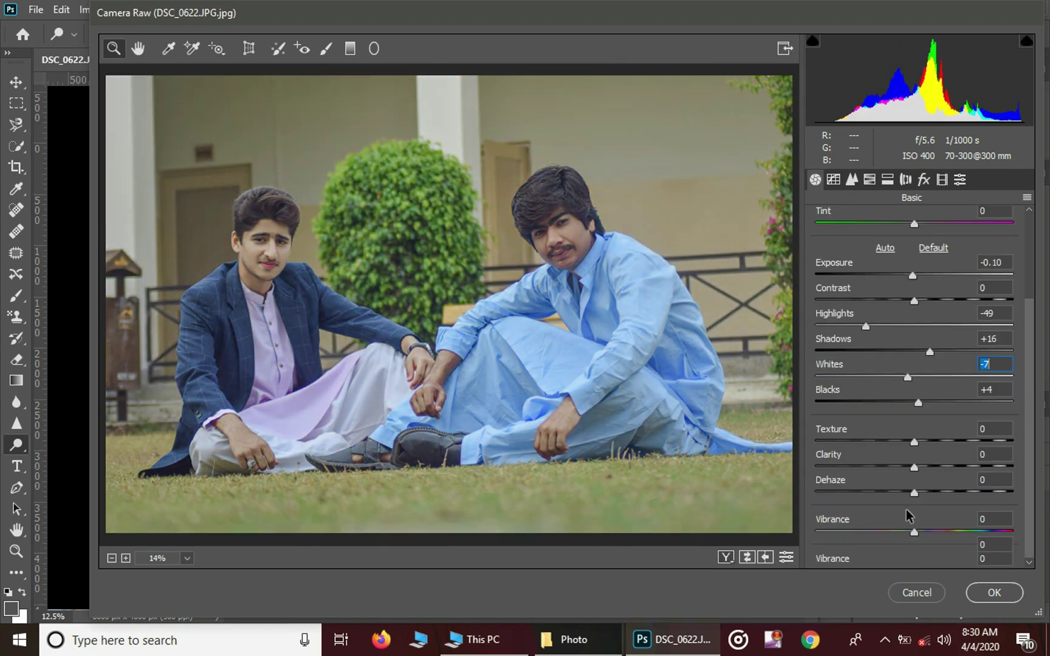
{"action": "mouse_move", "coordinate": [942, 531]}
{"action": "left_mouse_down"}
{"action": "mouse_move", "coordinate": [900, 530]}
{"action": "mouse_move", "coordinate": [922, 531]}
{"action": "left_mouse_up"}
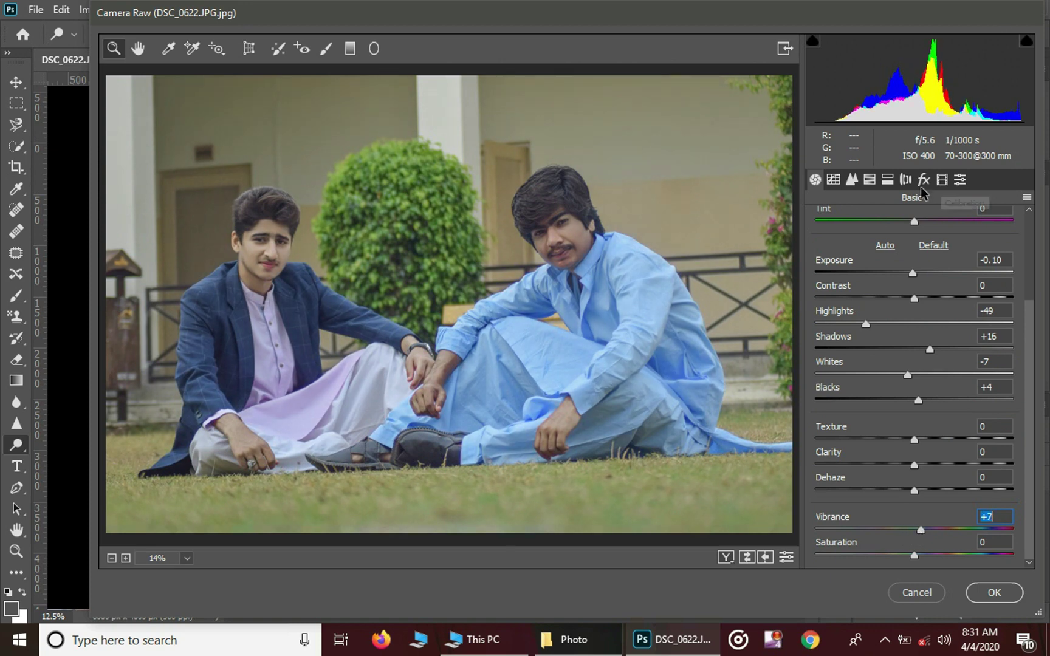
{"action": "scroll", "coordinate": [922, 192], "scroll_direction": "up", "scroll_amount": 2}
{"action": "left_click_drag", "start_coordinate": [914, 272], "coordinate": [919, 300]}
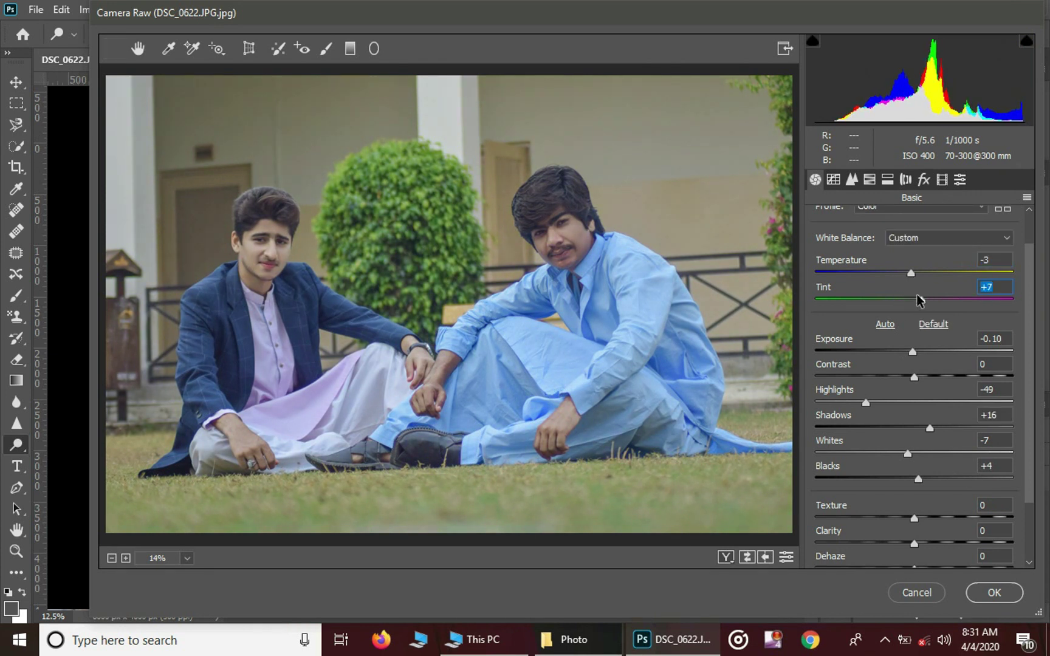
Shift the HSL hues to Greens -100, Yellows +18 and Blues -16
{"action": "left_click", "coordinate": [870, 179]}
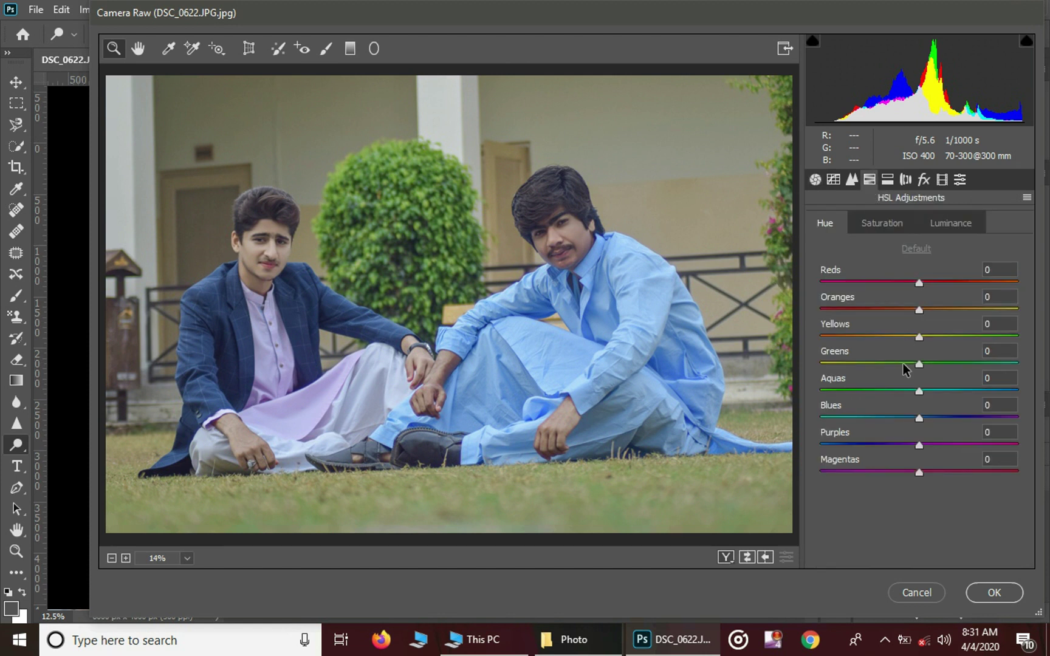
{"action": "left_click_drag", "start_coordinate": [905, 365], "coordinate": [804, 368]}
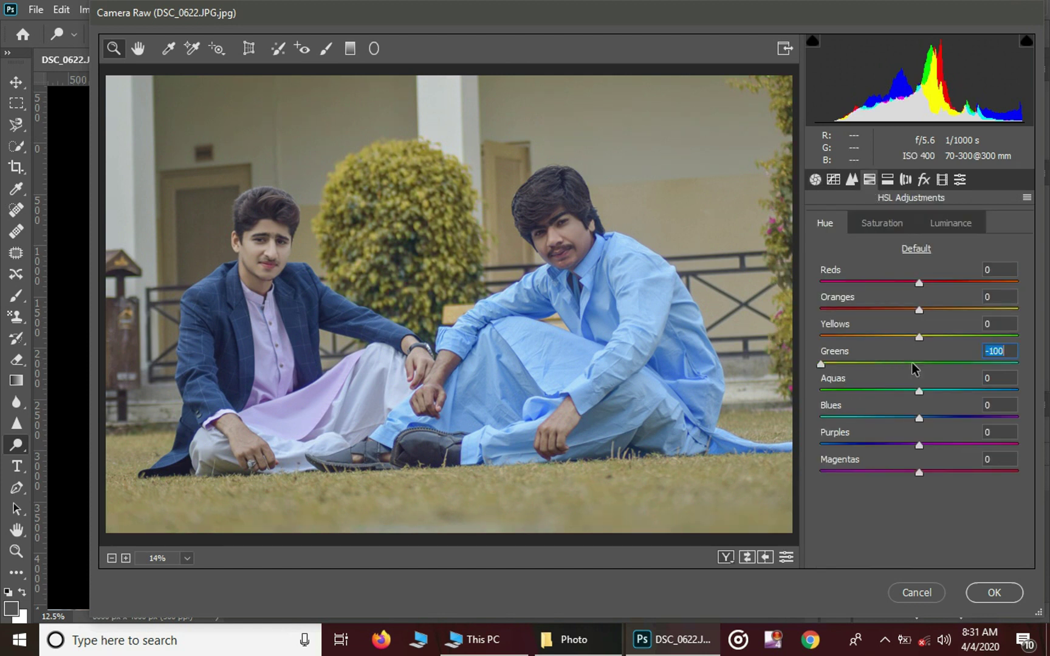
{"action": "left_click_drag", "start_coordinate": [908, 338], "coordinate": [938, 350]}
{"action": "left_click_drag", "start_coordinate": [919, 417], "coordinate": [918, 446]}
Try several HSL saturation levels and settle on Yellows -5, Greens +3 and Aquas -9
{"action": "left_click", "coordinate": [884, 223]}
{"action": "left_click_drag", "start_coordinate": [919, 336], "coordinate": [862, 338]}
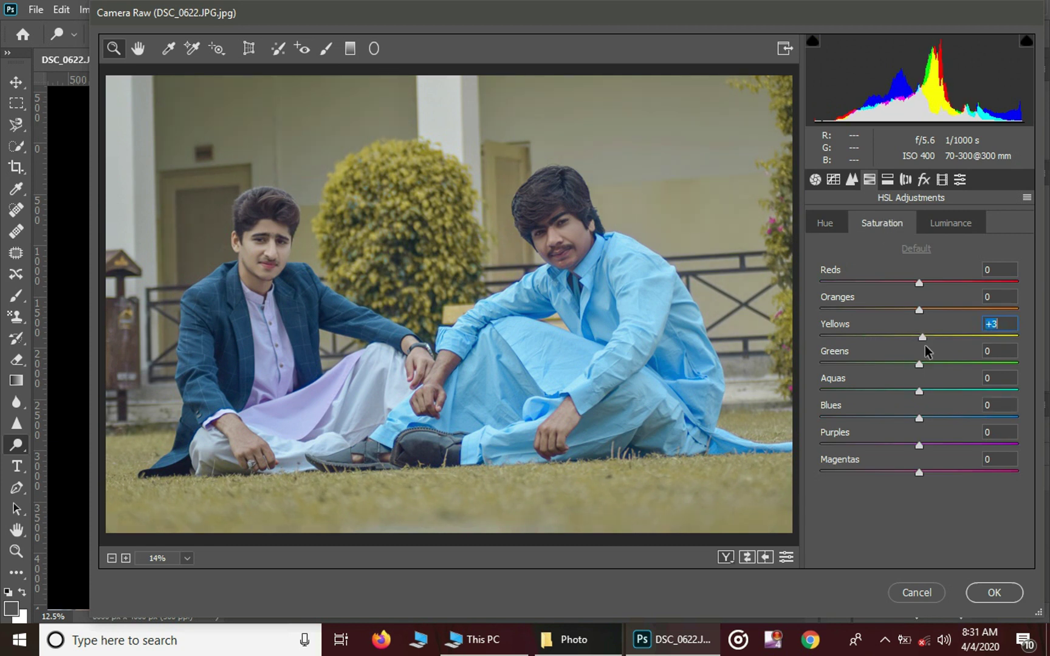
{"action": "left_click", "coordinate": [883, 338]}
{"action": "left_click", "coordinate": [897, 363]}
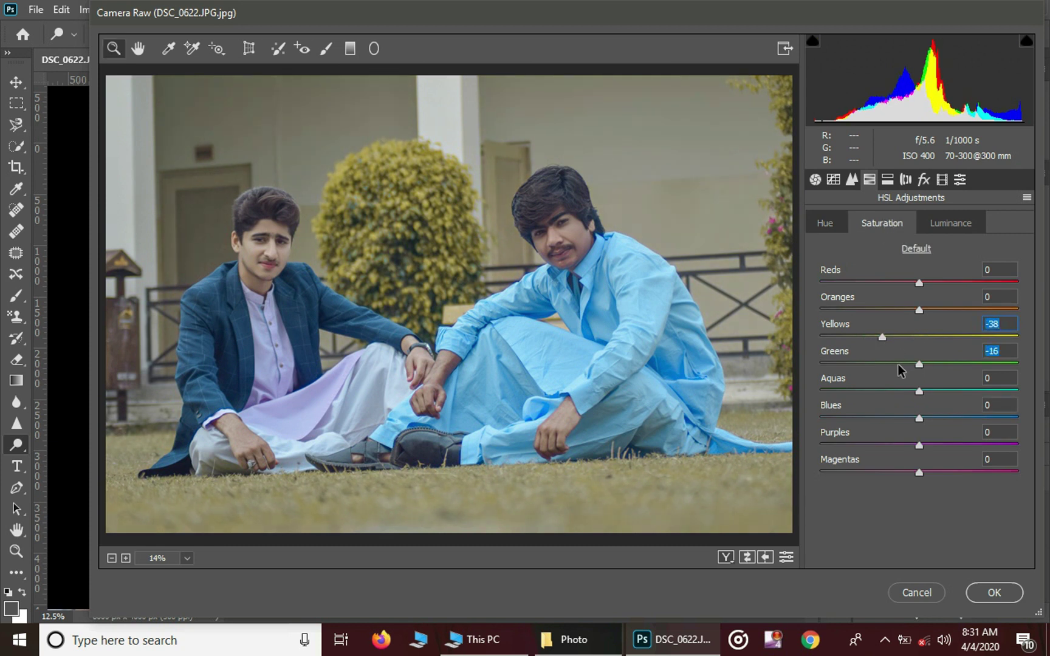
{"action": "left_click_drag", "start_coordinate": [916, 392], "coordinate": [910, 392]}
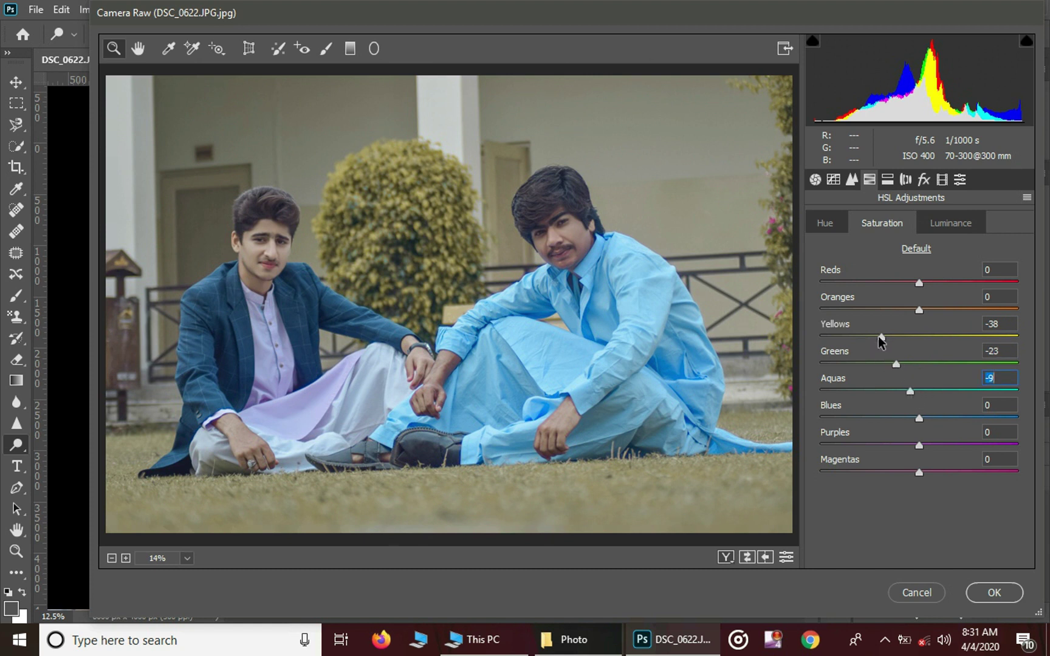
{"action": "left_click_drag", "start_coordinate": [882, 338], "coordinate": [888, 368]}
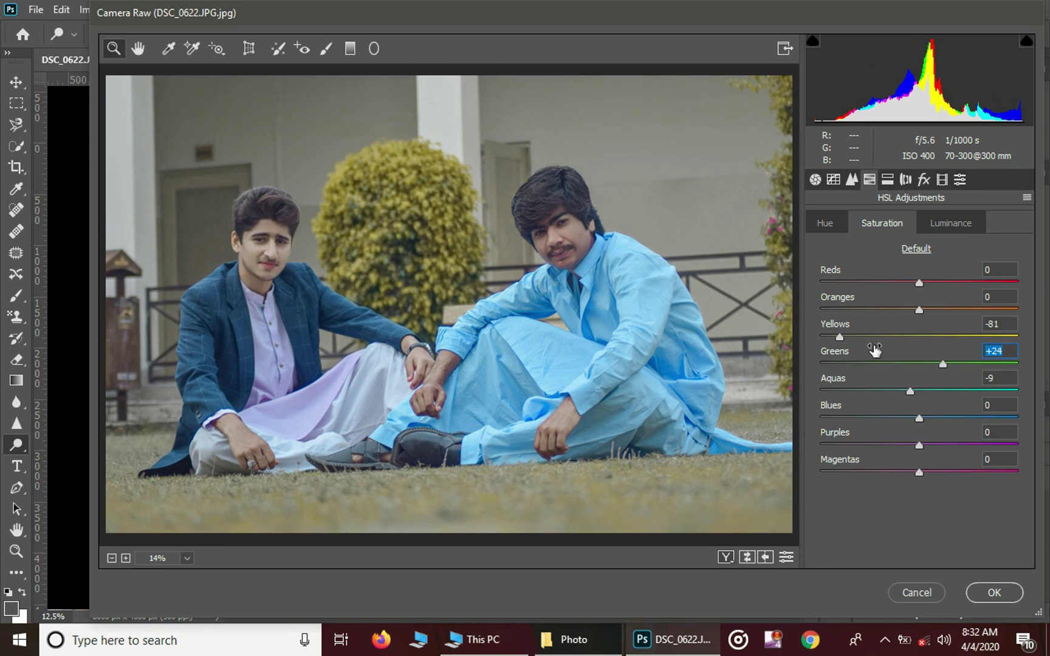
{"action": "left_click", "coordinate": [913, 338]}
{"action": "left_click", "coordinate": [921, 363]}
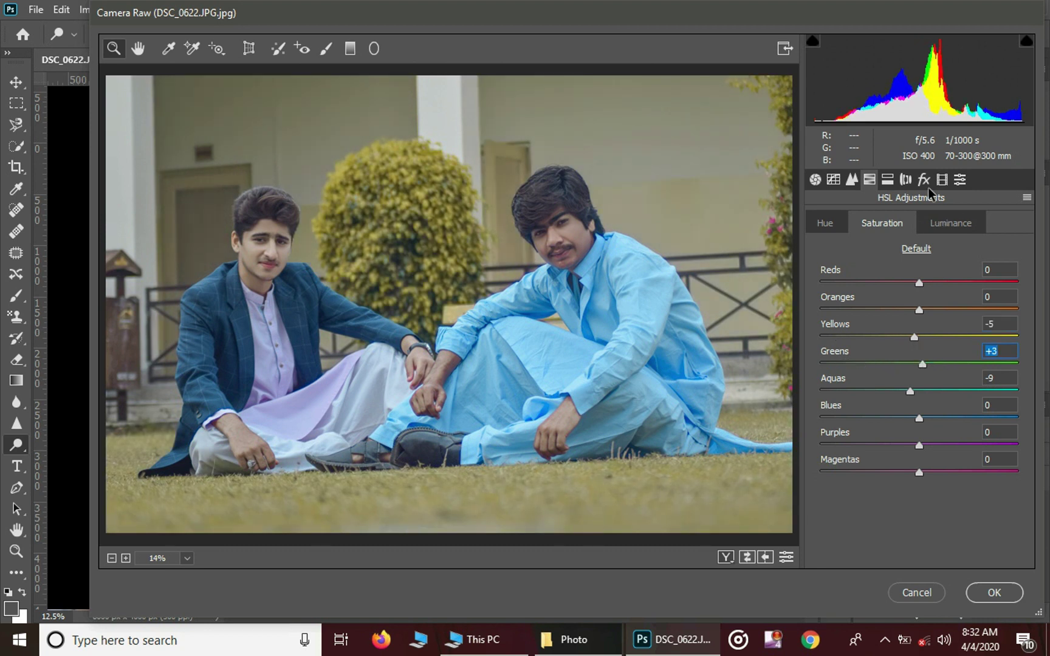
Raise the hue of the Yellows slightly further and open the Lens Corrections settings
{"action": "left_click", "coordinate": [832, 224]}
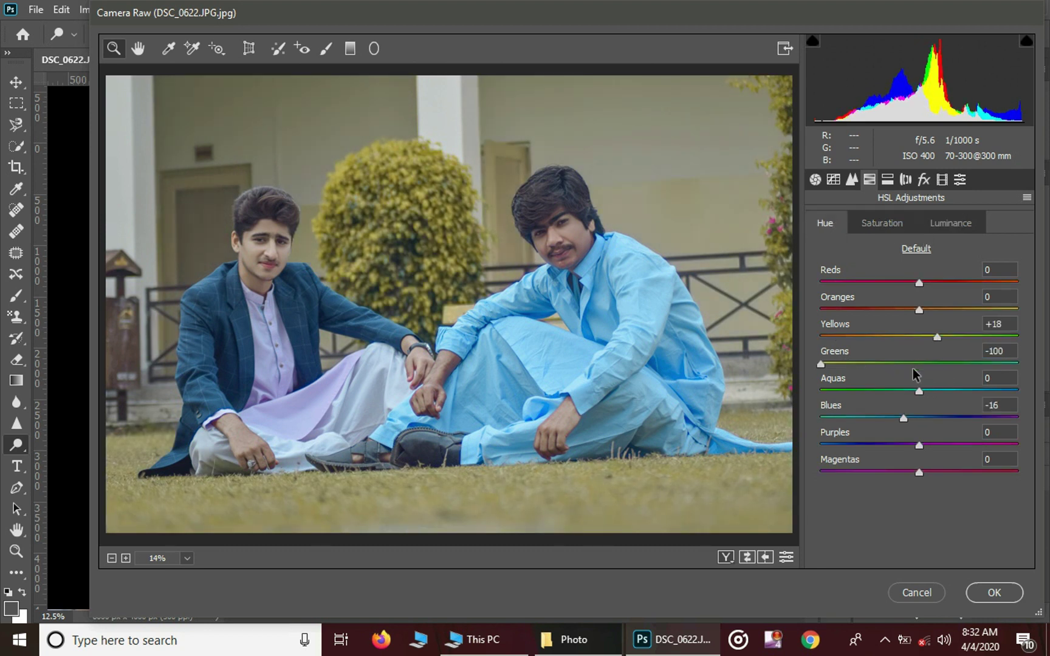
{"action": "mouse_move", "coordinate": [934, 340]}
{"action": "left_mouse_down"}
{"action": "mouse_move", "coordinate": [902, 342]}
{"action": "mouse_move", "coordinate": [943, 347]}
{"action": "left_mouse_up"}
{"action": "left_click", "coordinate": [905, 180]}
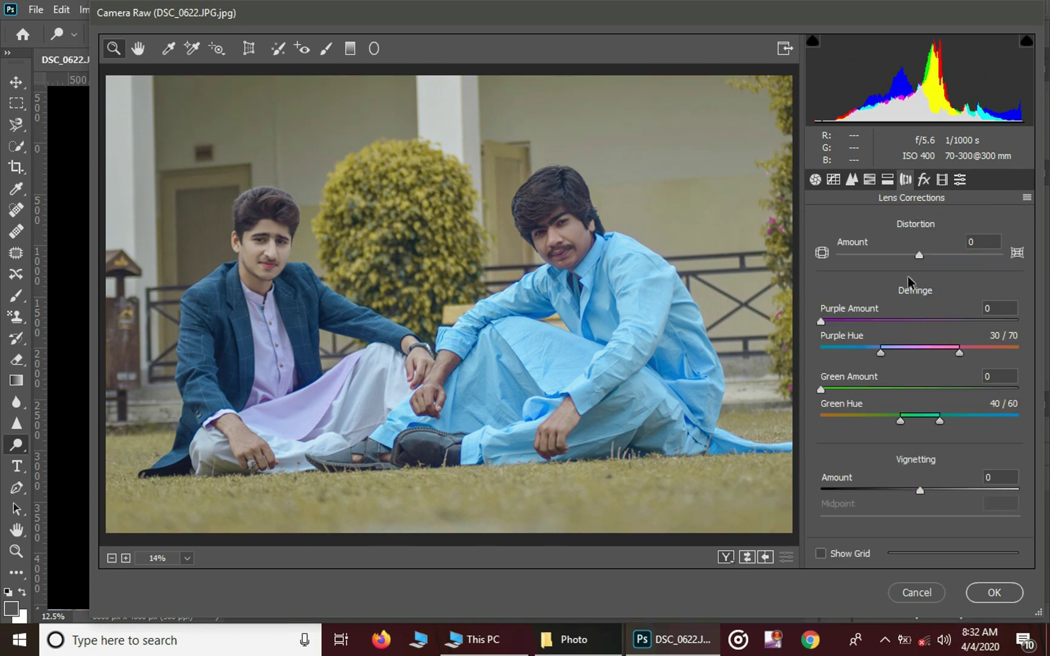
Calibrate the camera colors with Green Primary Hue -11 and Saturation +1, Blue Primary Hue -8 and Red Primary Hue +3
{"action": "left_click", "coordinate": [942, 180]}
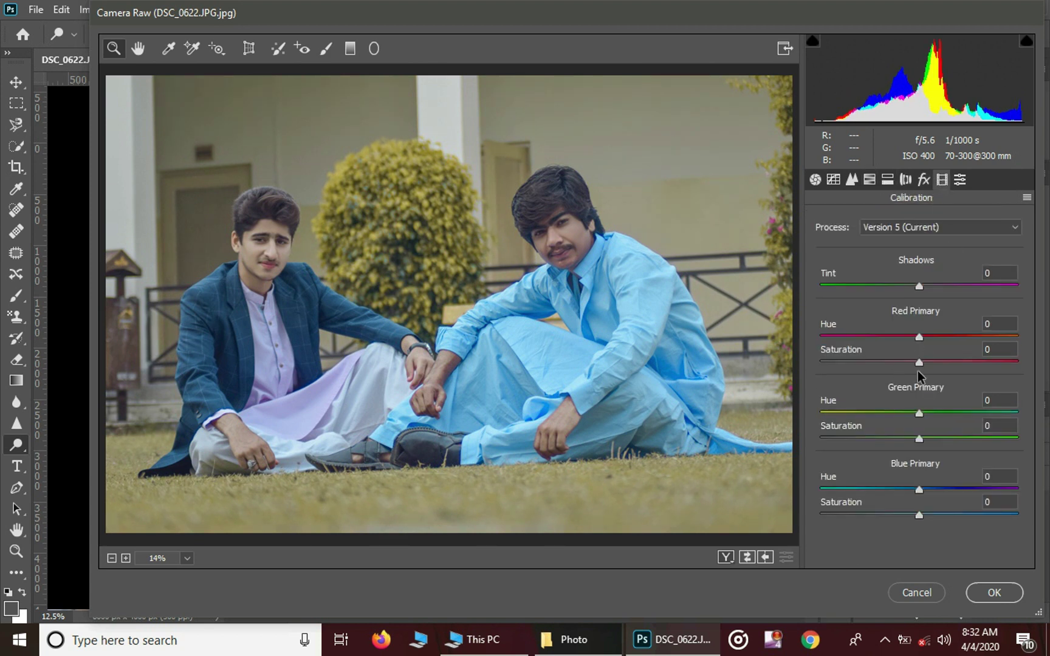
{"action": "mouse_move", "coordinate": [919, 413]}
{"action": "left_mouse_down"}
{"action": "mouse_move", "coordinate": [867, 418]}
{"action": "mouse_move", "coordinate": [910, 416]}
{"action": "left_mouse_up"}
{"action": "mouse_move", "coordinate": [919, 438]}
{"action": "left_mouse_down"}
{"action": "mouse_move", "coordinate": [972, 445]}
{"action": "mouse_move", "coordinate": [920, 444]}
{"action": "left_mouse_up"}
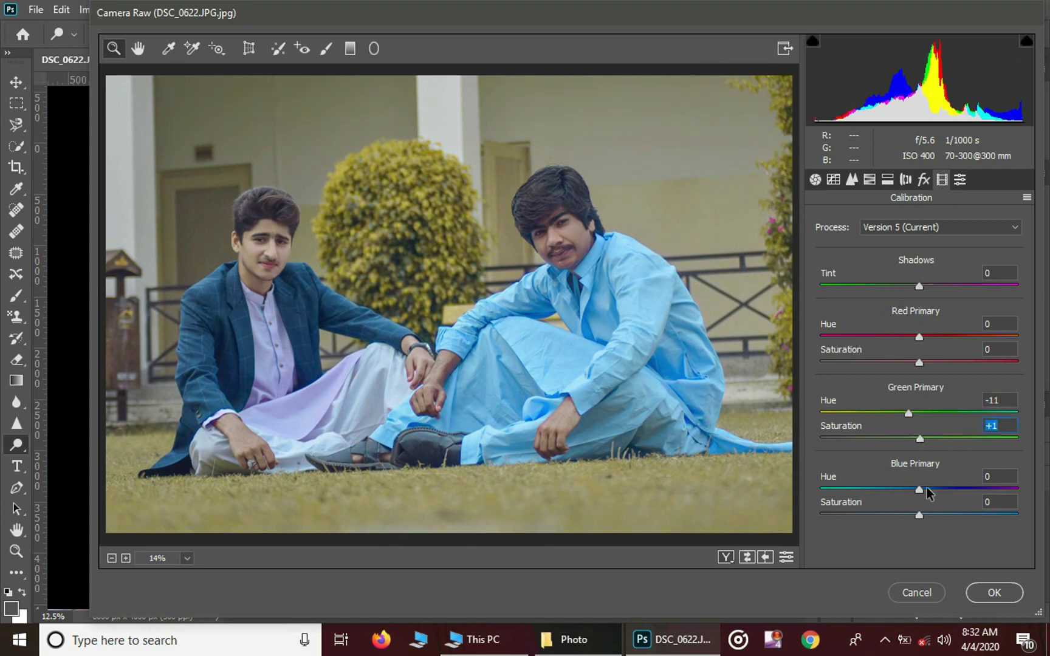
{"action": "left_click_drag", "start_coordinate": [927, 488], "coordinate": [911, 489]}
{"action": "mouse_move", "coordinate": [923, 345]}
{"action": "left_mouse_down"}
{"action": "mouse_move", "coordinate": [851, 342]}
{"action": "mouse_move", "coordinate": [937, 352]}
{"action": "mouse_move", "coordinate": [924, 354]}
{"action": "left_mouse_up"}
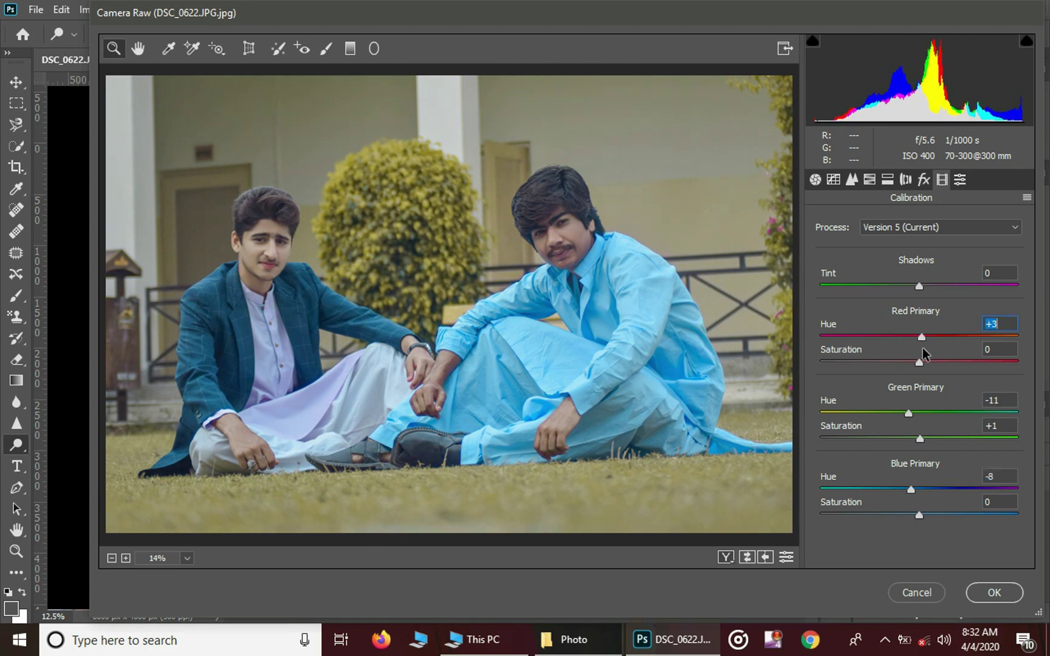
Darken the photo's corners slightly with a negative post-crop vignetting amount and apply the Camera Raw adjustments
{"action": "left_click", "coordinate": [924, 179]}
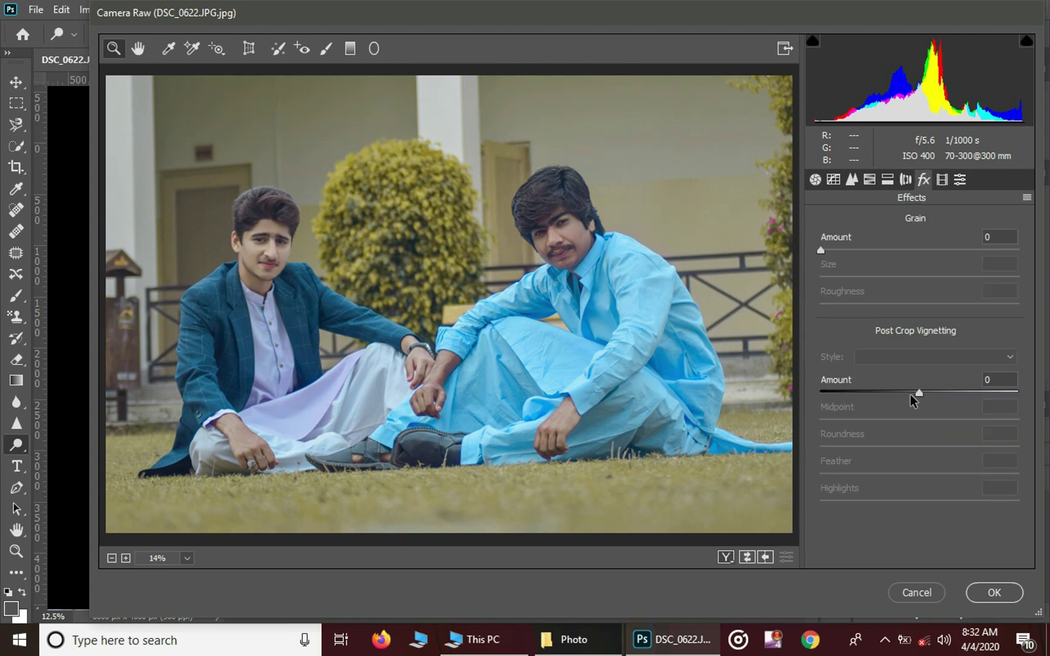
{"action": "mouse_move", "coordinate": [911, 395]}
{"action": "left_mouse_down"}
{"action": "mouse_move", "coordinate": [898, 393]}
{"action": "mouse_move", "coordinate": [900, 419]}
{"action": "mouse_move", "coordinate": [896, 394]}
{"action": "left_mouse_up"}
{"action": "left_click", "coordinate": [991, 598]}
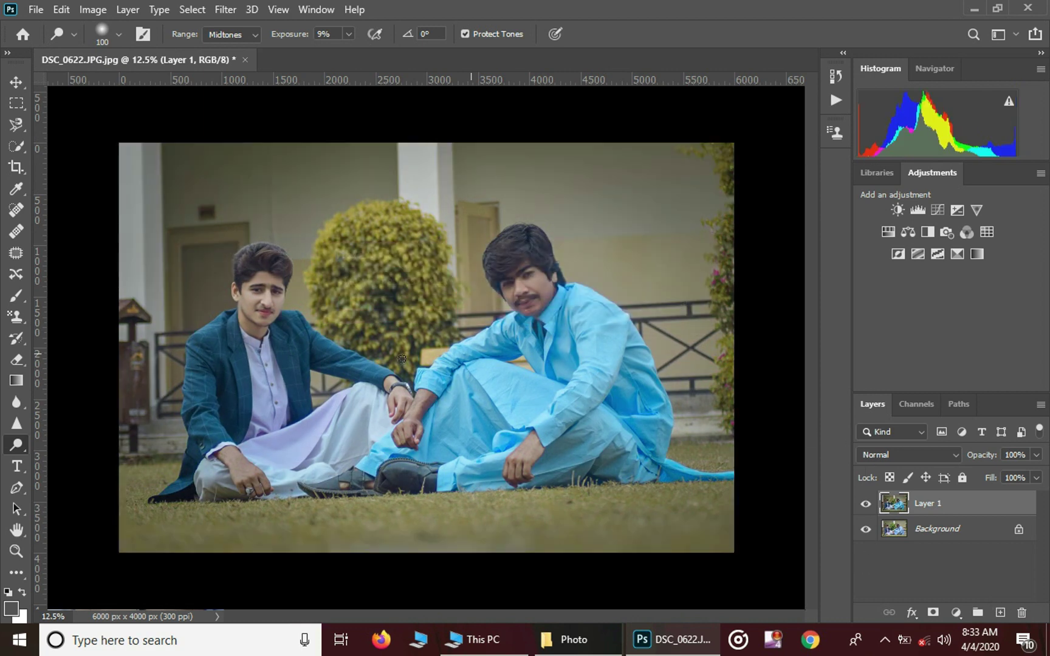
Compare Layer 1 before and after the grading, and set Shadows to -16 and Whites to -2 in a new Camera Raw pass
{"action": "left_click", "coordinate": [866, 504]}
{"action": "left_click", "coordinate": [869, 505]}
{"action": "key", "text": "ctrl+z"}
{"action": "key", "text": "ctrl+shift+z"}
{"action": "key", "text": "ctrl+shift+a"}
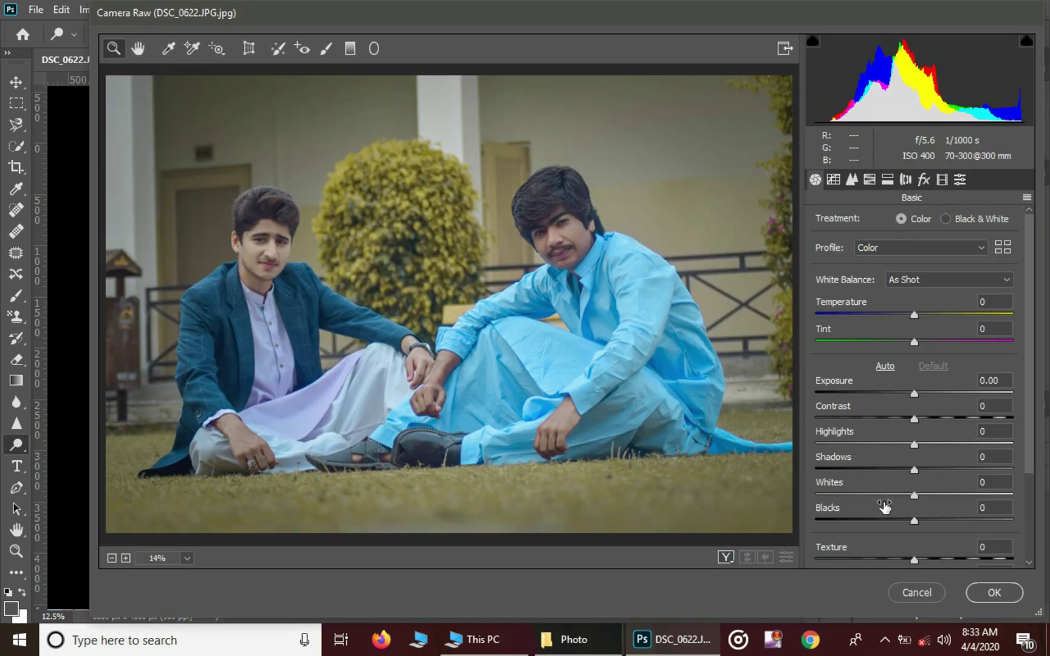
{"action": "left_click_drag", "start_coordinate": [902, 473], "coordinate": [916, 499]}
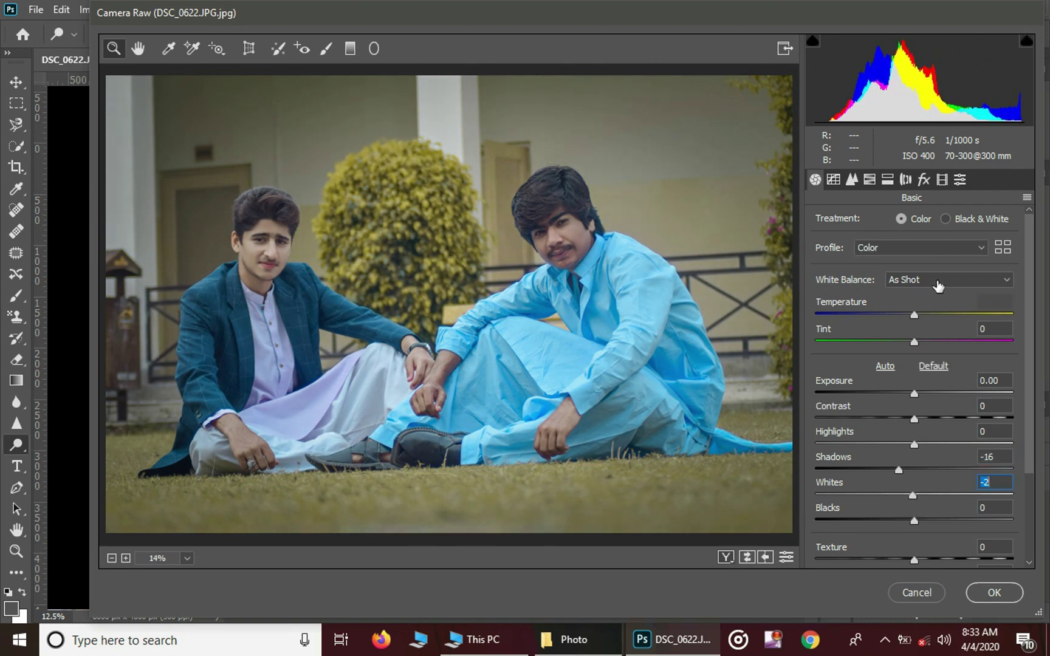
Set the Yellows hue to -13 and saturation to -29 in the HSL adjustments, and fine-tune the Yellows luminance
{"action": "left_click", "coordinate": [870, 180]}
{"action": "left_click_drag", "start_coordinate": [913, 339], "coordinate": [905, 338]}
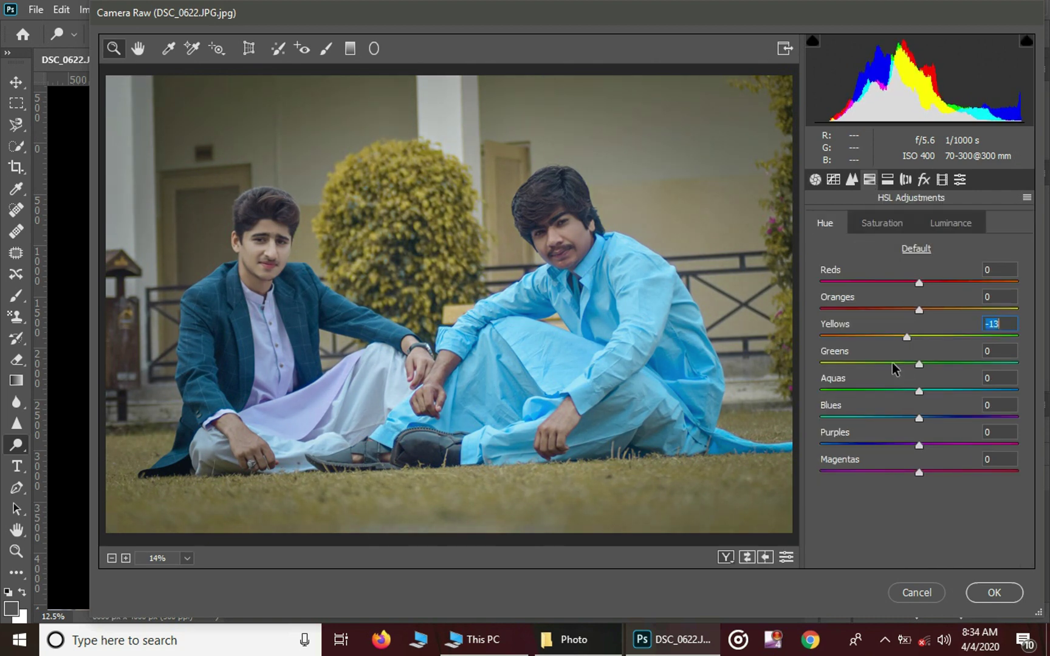
{"action": "left_click", "coordinate": [893, 224]}
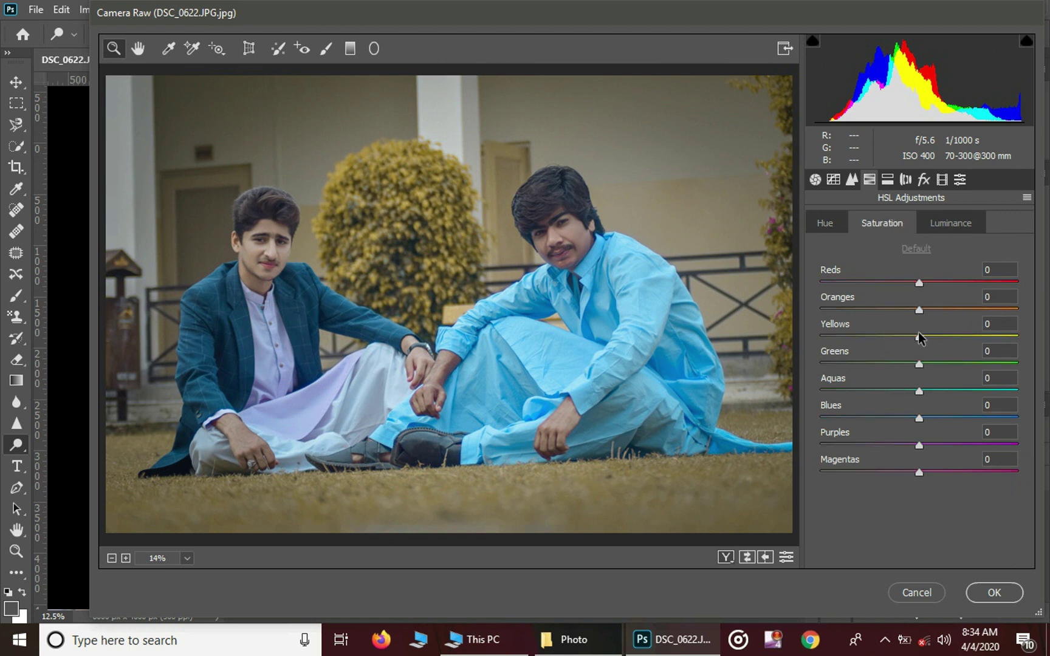
{"action": "left_click_drag", "start_coordinate": [918, 333], "coordinate": [887, 335]}
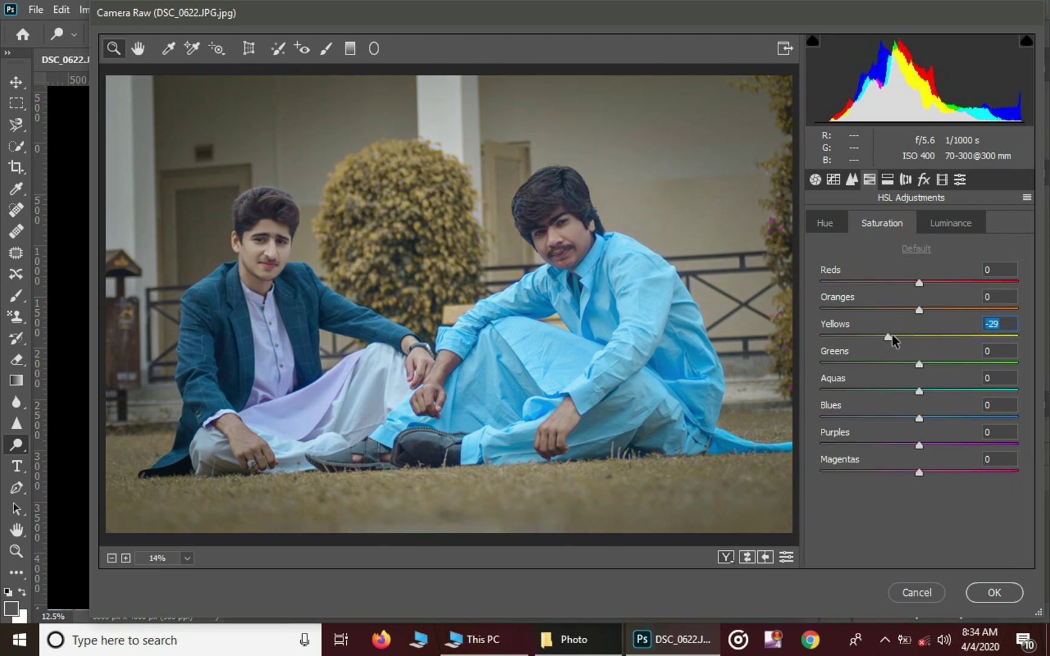
{"action": "left_click", "coordinate": [942, 223]}
{"action": "left_click", "coordinate": [941, 335]}
{"action": "left_click_drag", "start_coordinate": [939, 333], "coordinate": [915, 334]}
Add a very slight dark post-crop vignette to the second Camera Raw pass and apply it
{"action": "left_click", "coordinate": [924, 180]}
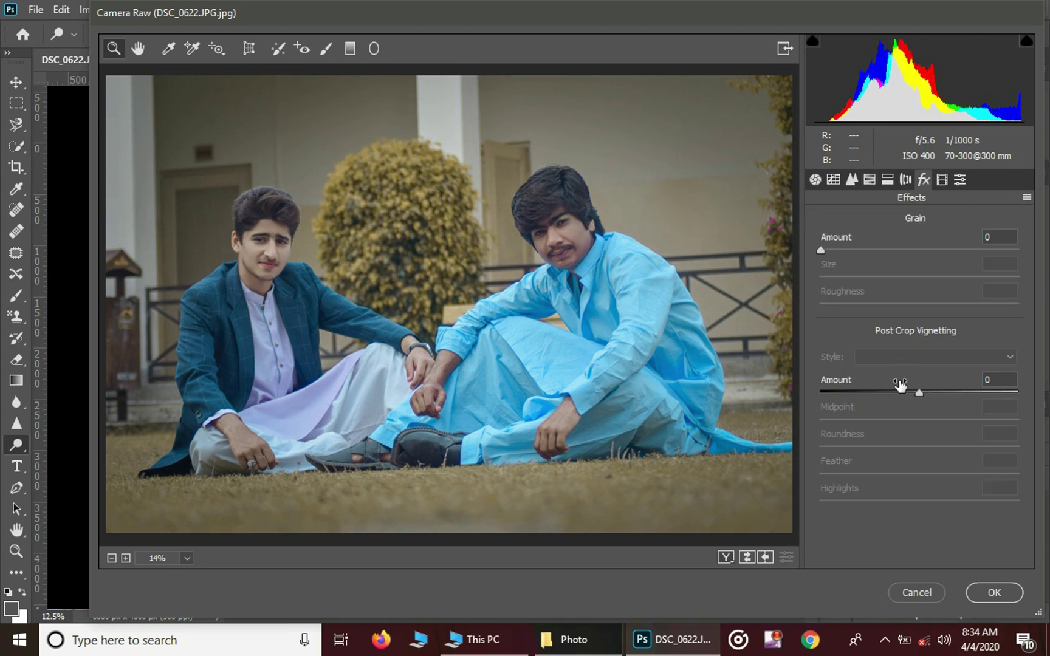
{"action": "left_click_drag", "start_coordinate": [920, 393], "coordinate": [915, 393]}
{"action": "left_click", "coordinate": [991, 594]}
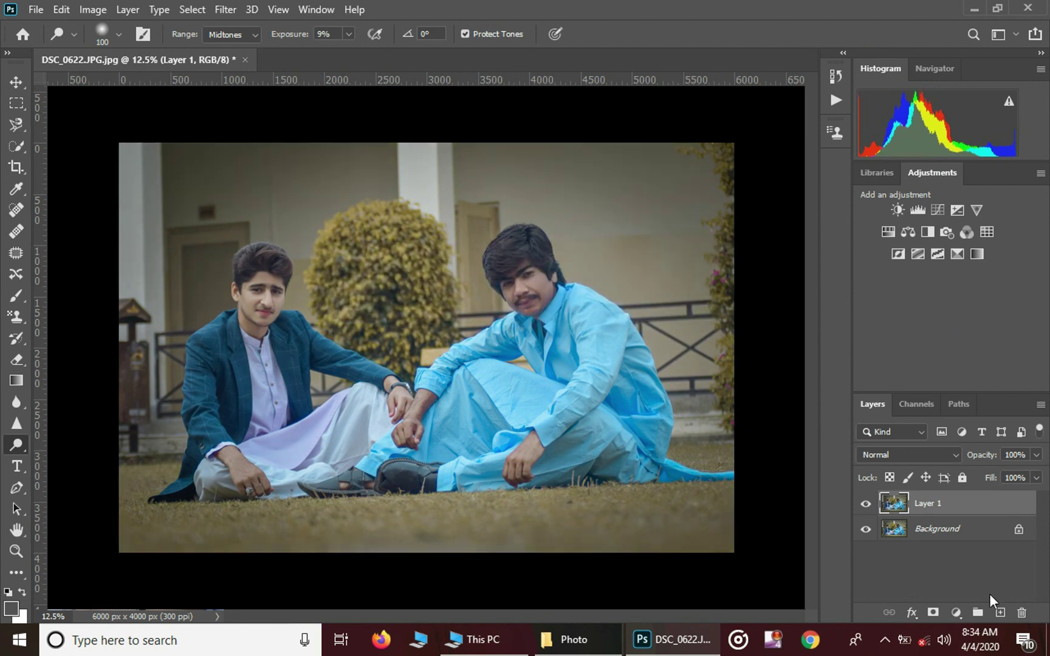
Set the foreground color to white (ffffff) and extend the canvas to 6000 x 4224 px with white bars above and below the photo
{"action": "left_click", "coordinate": [11, 608]}
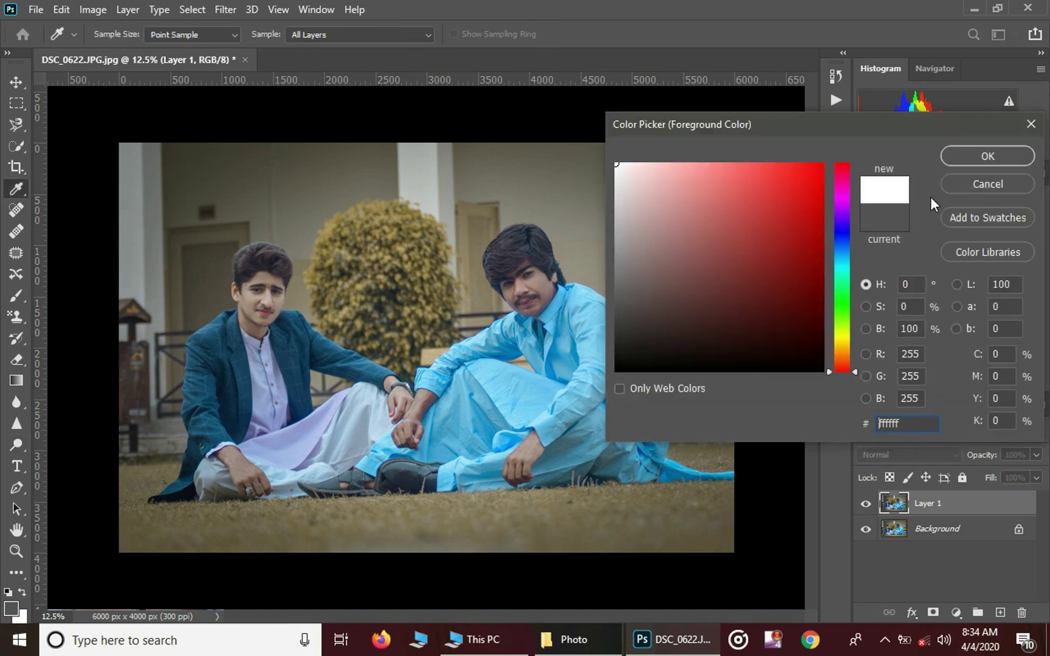
{"action": "left_click", "coordinate": [987, 156]}
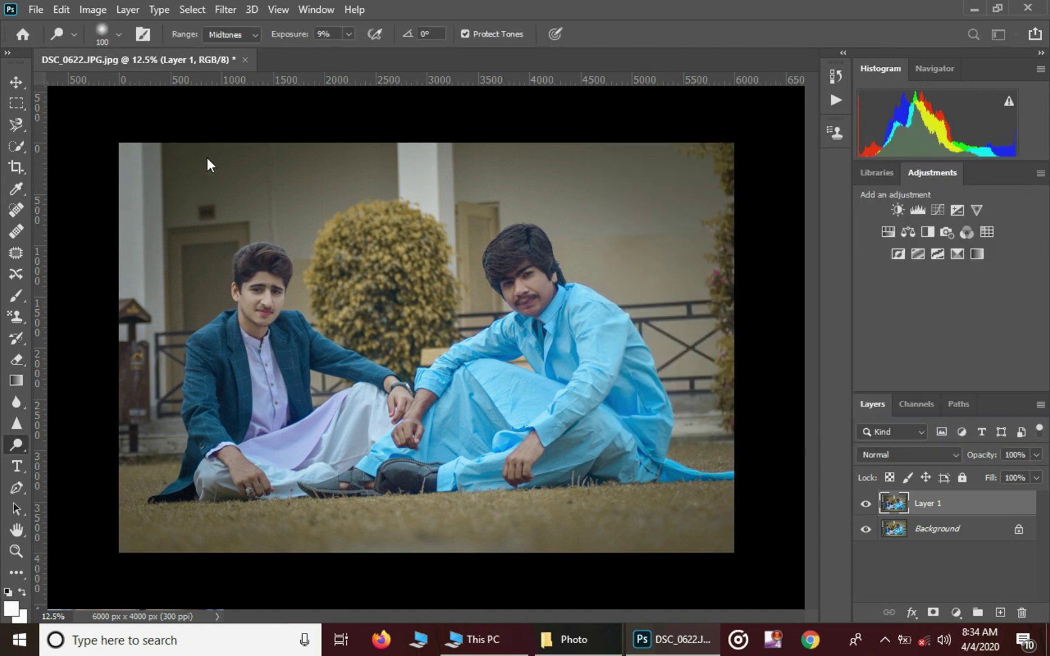
{"action": "left_click", "coordinate": [18, 173]}
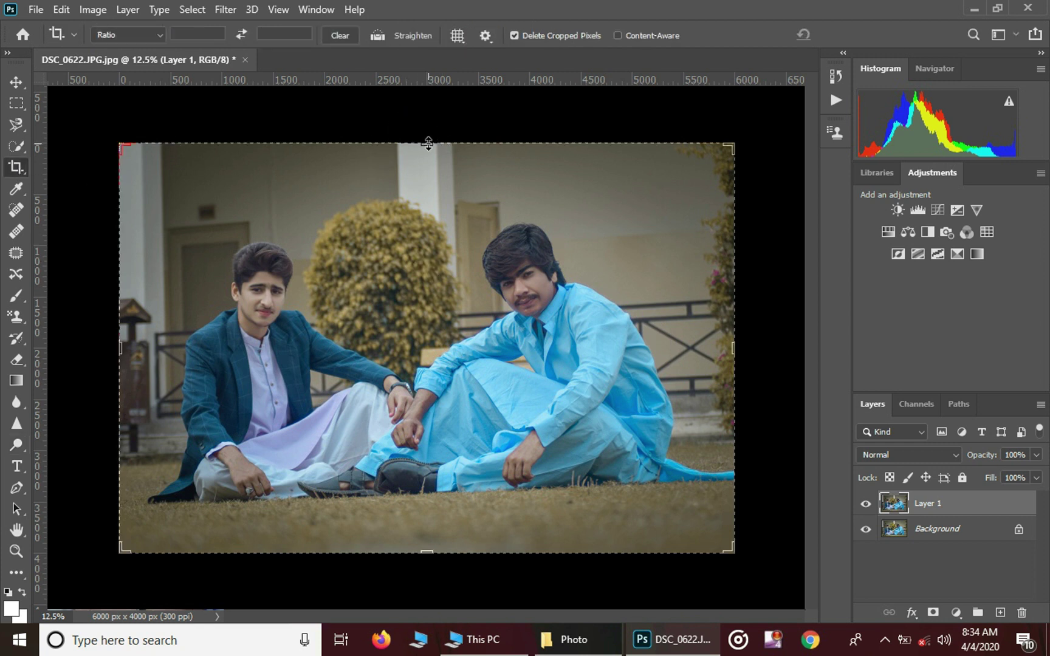
{"action": "left_click_drag", "start_coordinate": [429, 138], "coordinate": [431, 139]}
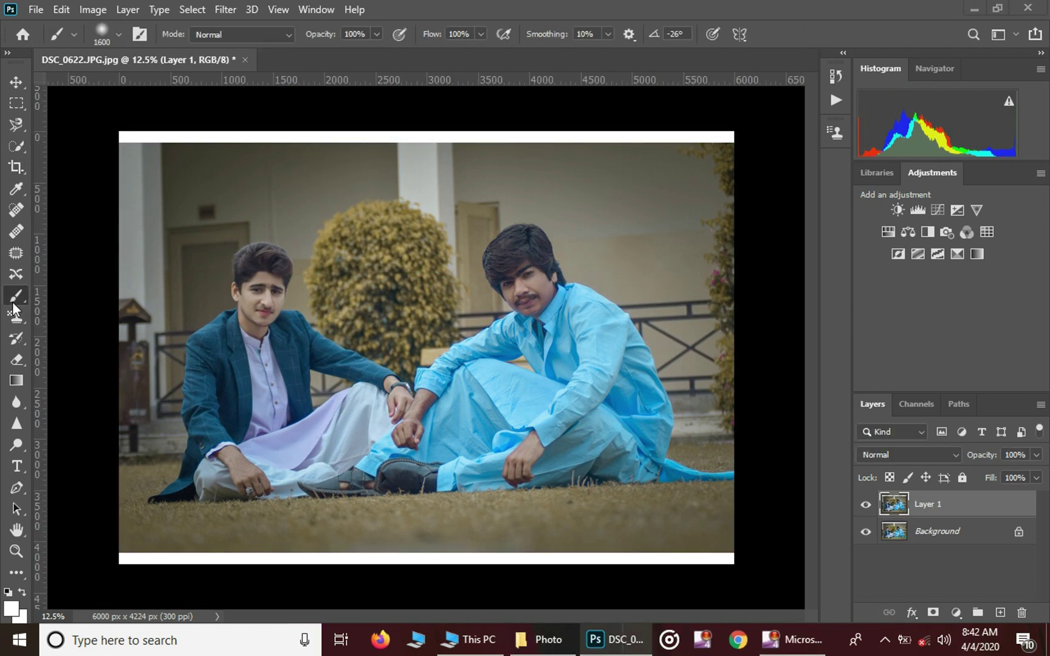
Paint a soft white 1600 px brush spot on a new layer, scale it to 219.66% and place it over the photo's right edge
{"action": "left_click", "coordinate": [1001, 613]}
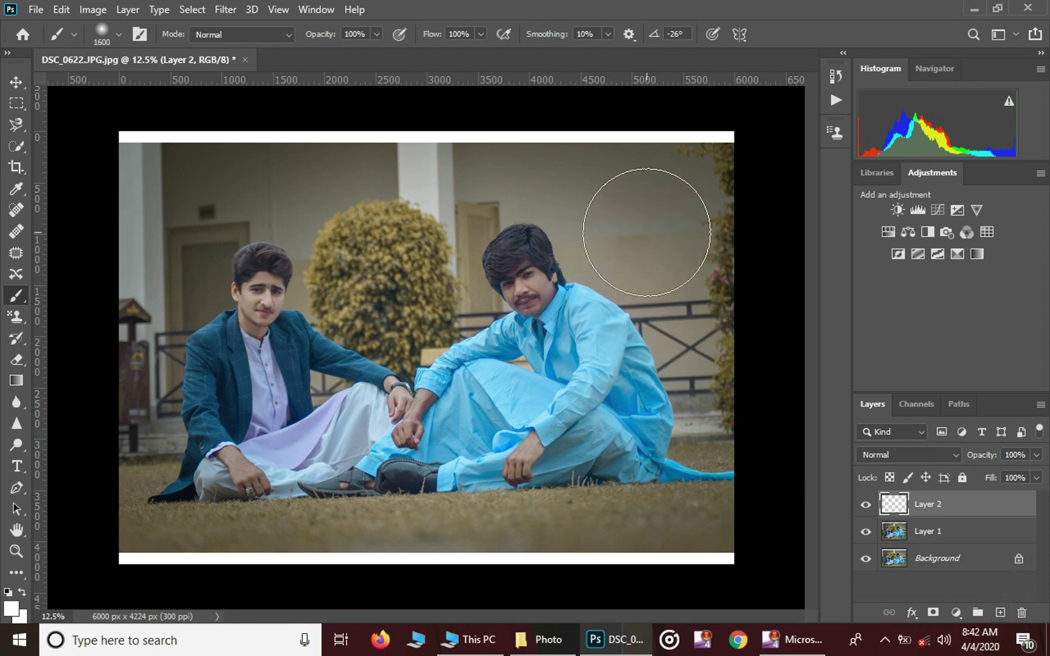
{"action": "left_click", "coordinate": [647, 232]}
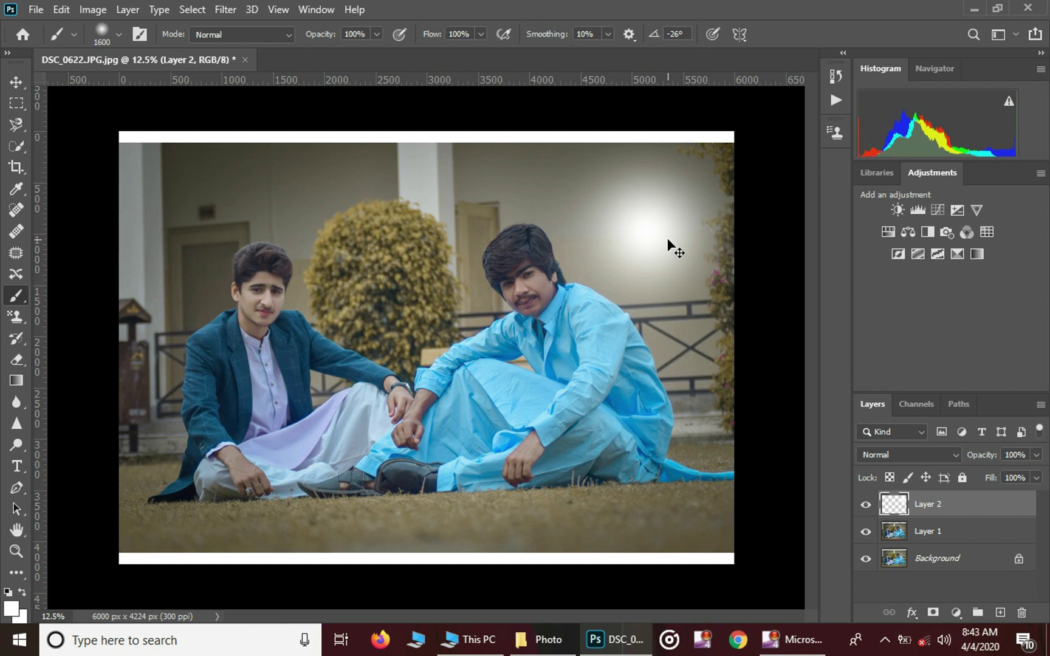
{"action": "key", "text": "ctrl+t"}
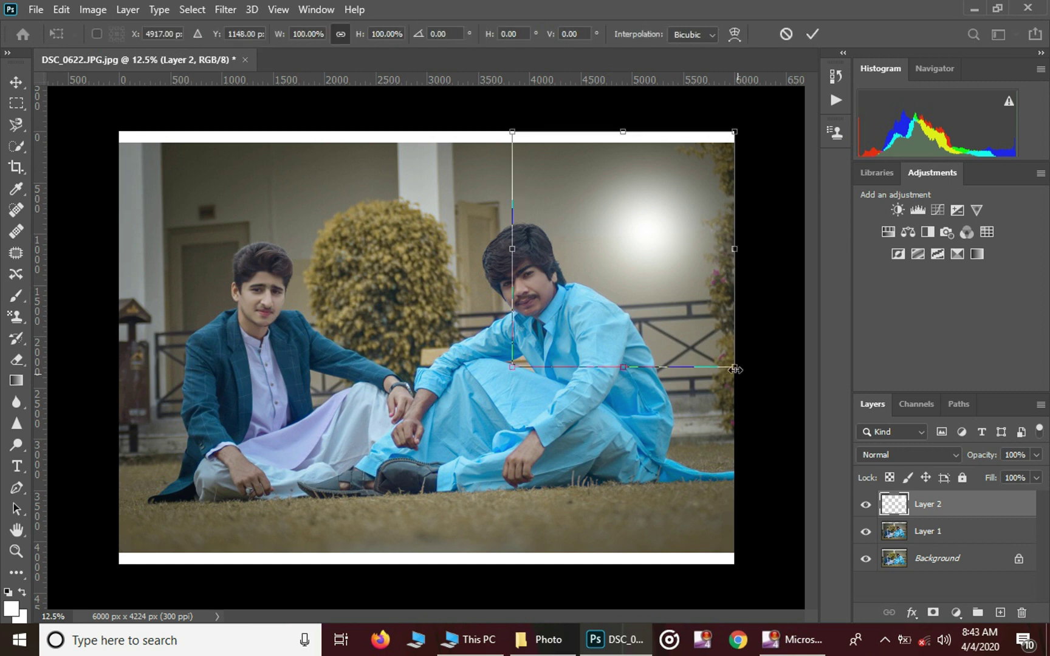
{"action": "left_click_drag", "start_coordinate": [736, 368], "coordinate": [938, 445]}
{"action": "left_click_drag", "start_coordinate": [785, 422], "coordinate": [447, 281]}
{"action": "left_click_drag", "start_coordinate": [679, 454], "coordinate": [778, 558]}
{"action": "left_click_drag", "start_coordinate": [662, 406], "coordinate": [873, 451]}
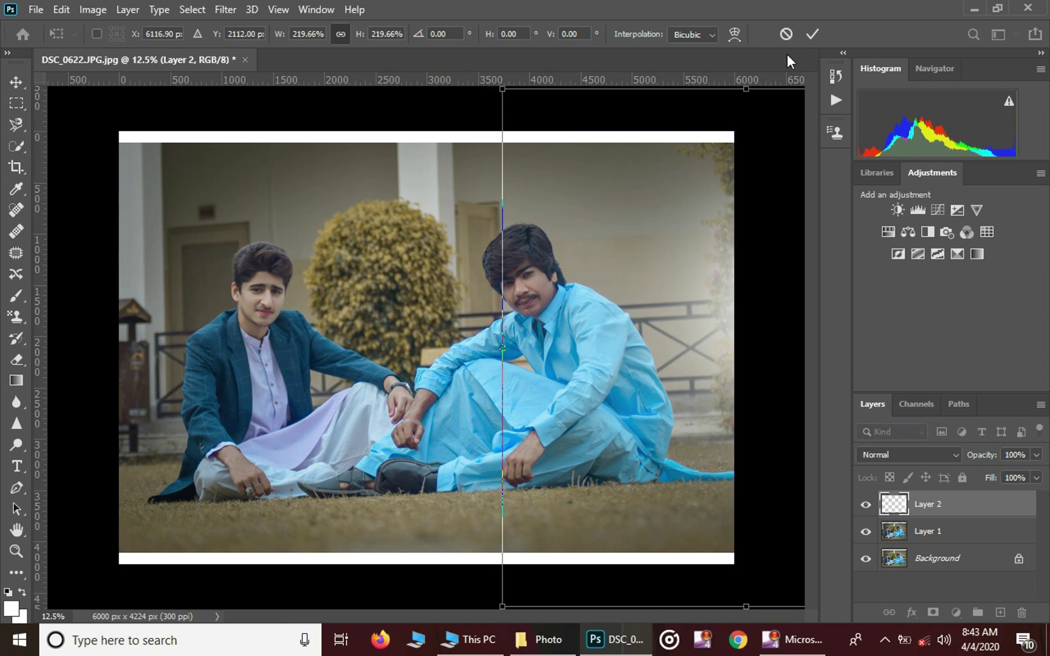
{"action": "left_click", "coordinate": [813, 34]}
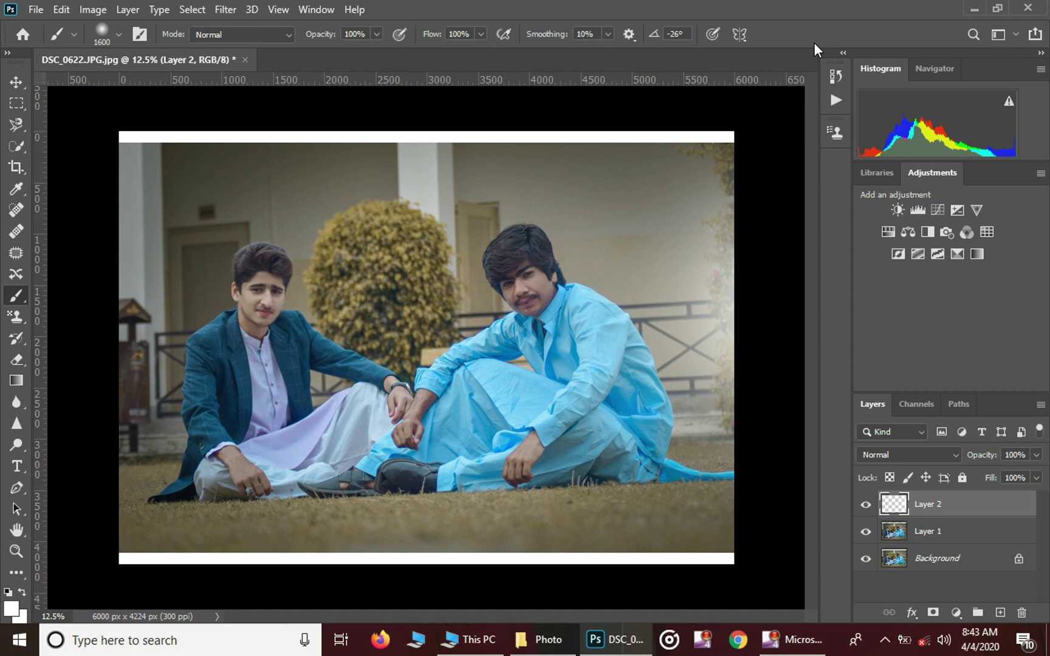
Lower the opacity of the white glow on Layer 2 to 65% and merge it into Layer 1
{"action": "left_click", "coordinate": [868, 504]}
{"action": "left_click", "coordinate": [867, 505]}
{"action": "left_click", "coordinate": [1036, 456]}
{"action": "left_click_drag", "start_coordinate": [1015, 476], "coordinate": [1010, 477]}
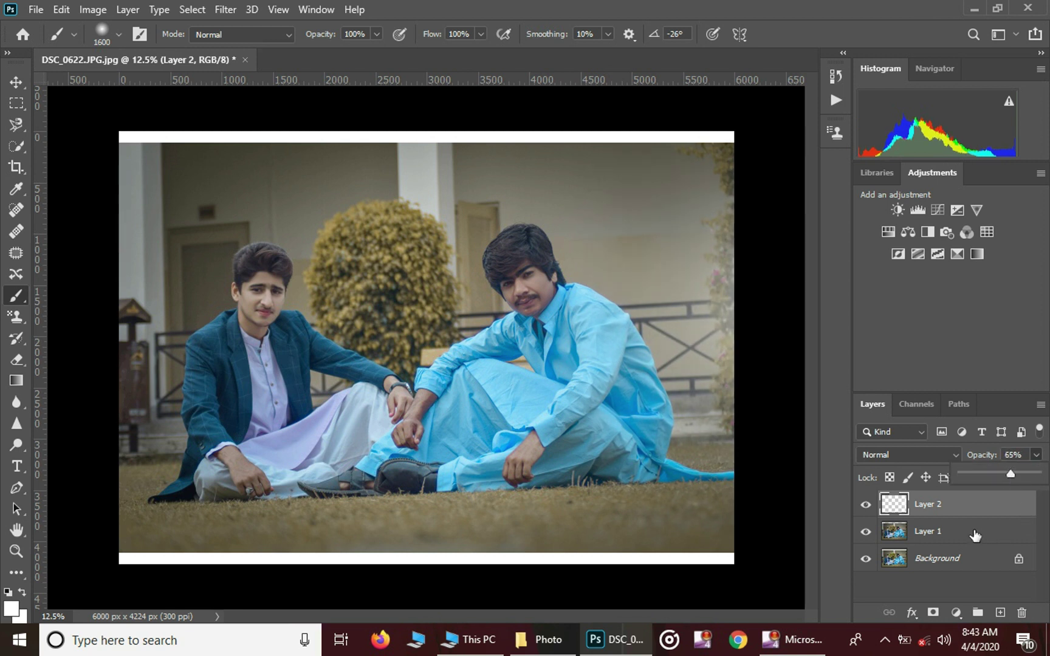
{"action": "left_click", "coordinate": [976, 507]}
{"action": "key", "text": "Delete"}
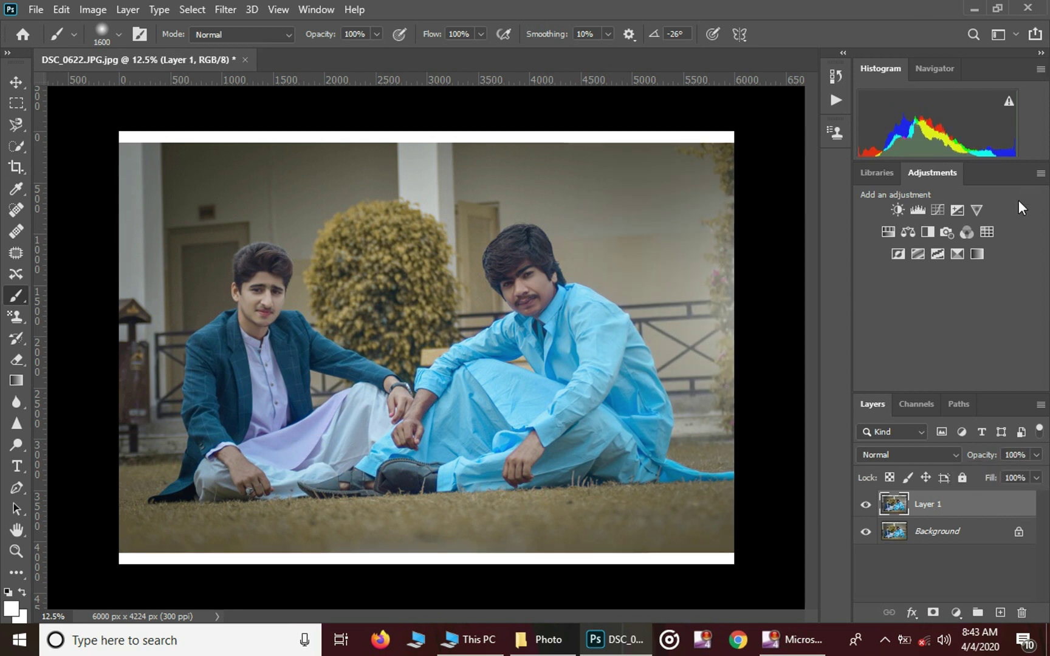
{"action": "right_click", "coordinate": [891, 626]}
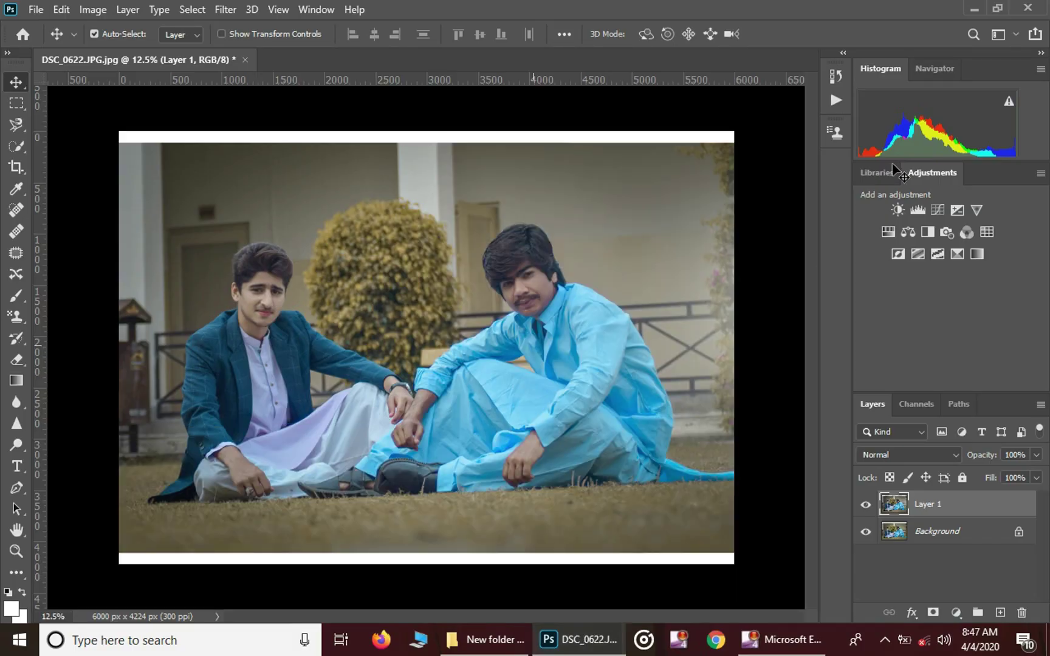
Place the black "CUTENESS PERSONIFIED" caption image from the folder, enlarge it to about 139% wide and position it over the photo's upper part
{"action": "left_click", "coordinate": [975, 8]}
{"action": "left_click_drag", "start_coordinate": [206, 89], "coordinate": [370, 264]}
{"action": "left_click_drag", "start_coordinate": [592, 463], "coordinate": [682, 531]}
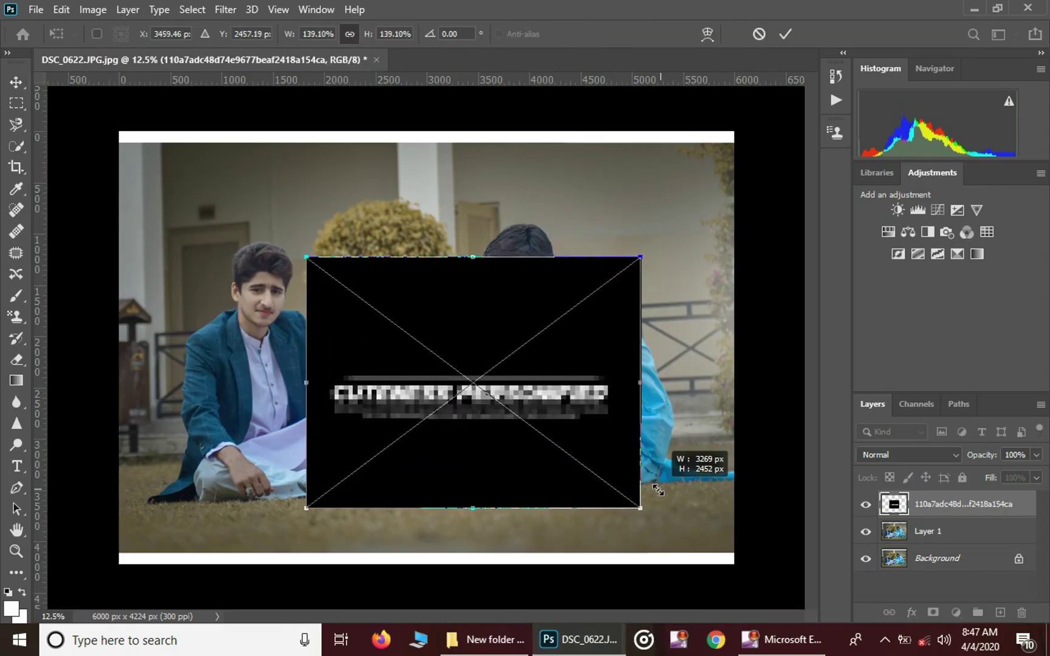
{"action": "left_click_drag", "start_coordinate": [472, 512], "coordinate": [452, 263]}
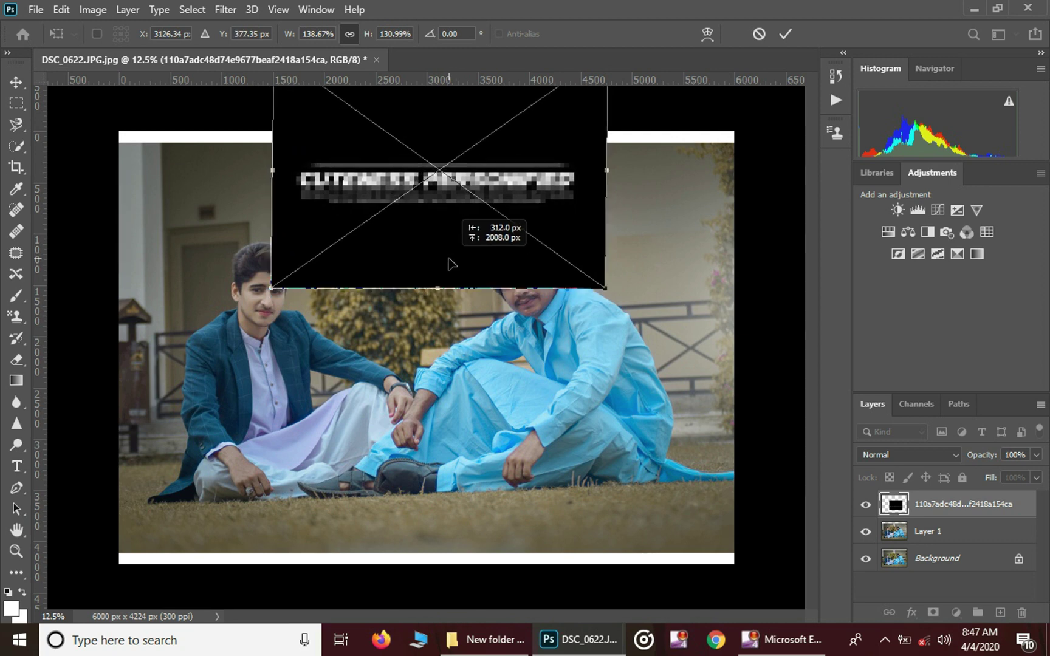
{"action": "left_click", "coordinate": [792, 34]}
Set the caption layer's blend mode to Screen and move the caption slightly up and left, close to the upper white bar
{"action": "left_click", "coordinate": [929, 455]}
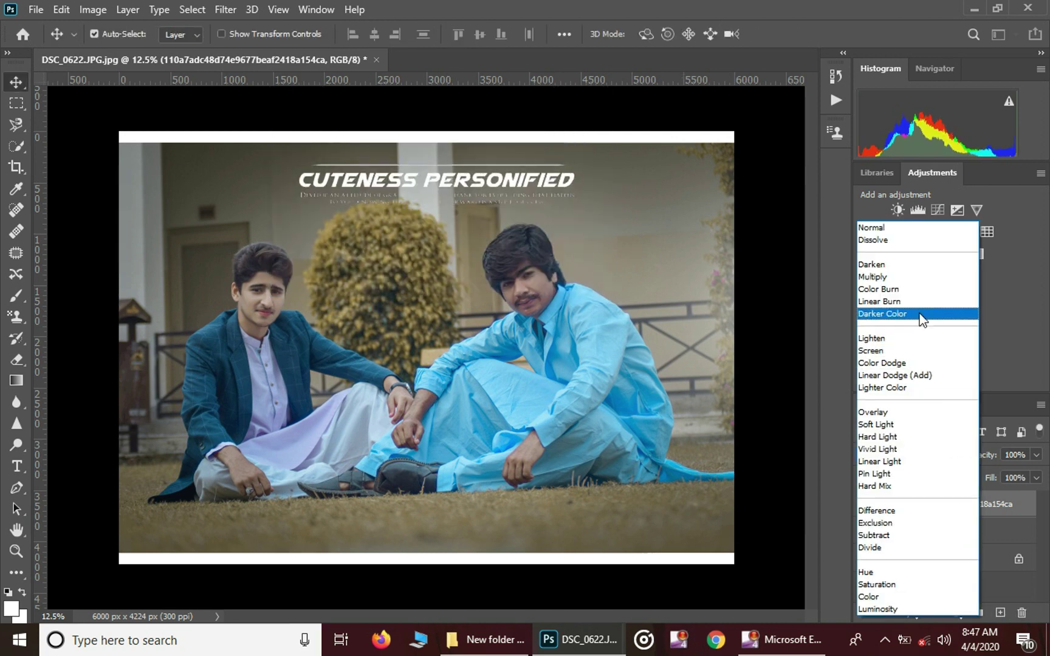
{"action": "left_click", "coordinate": [929, 355]}
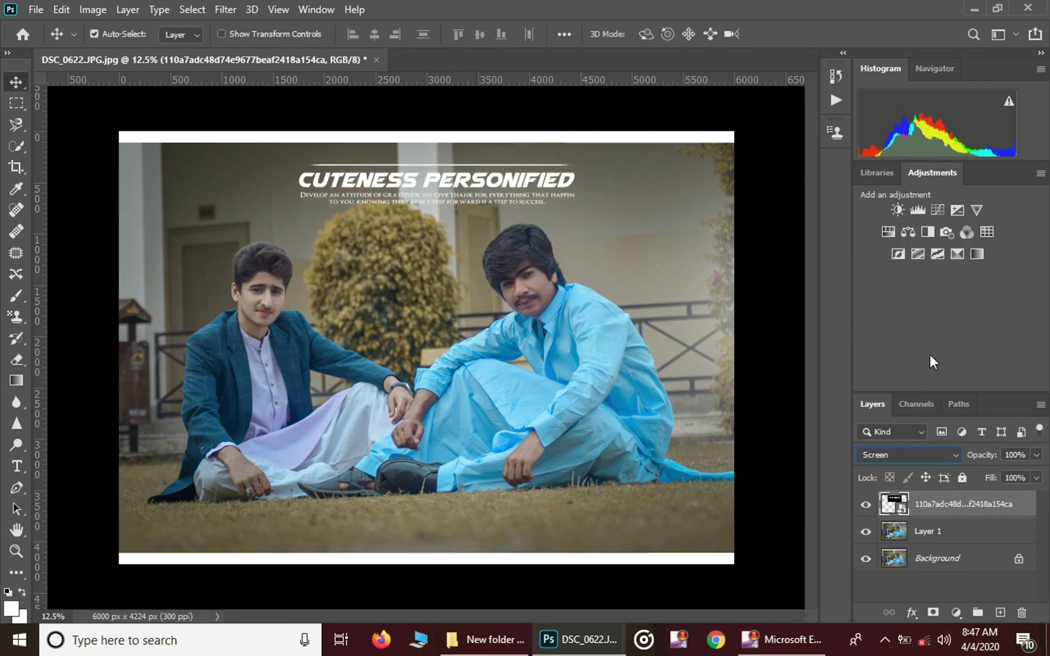
{"action": "left_click_drag", "start_coordinate": [476, 180], "coordinate": [465, 173]}
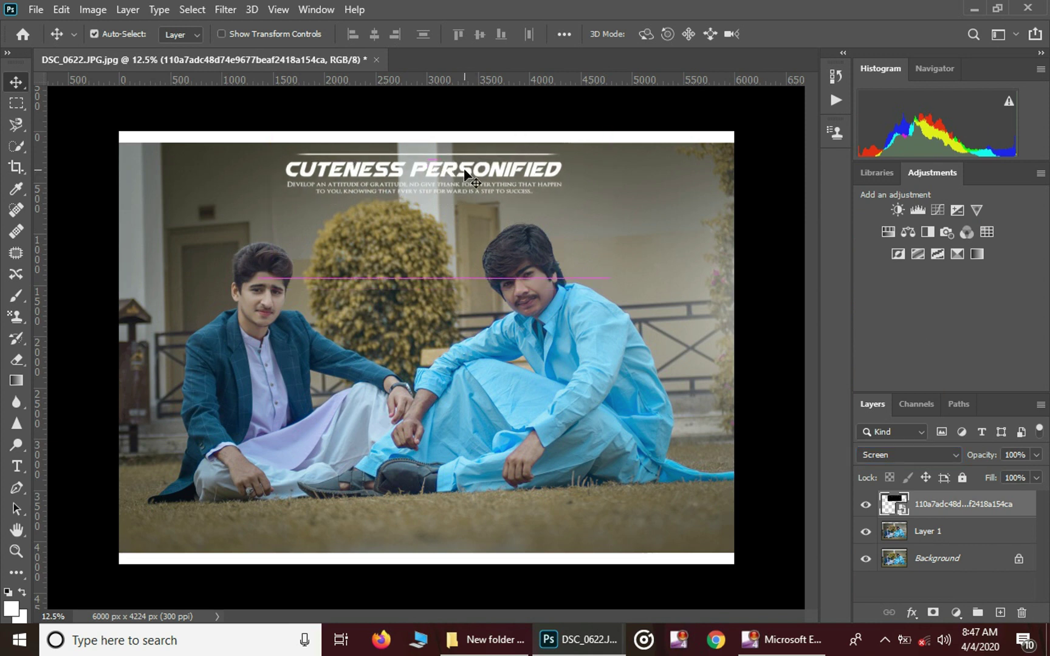
Place the Untitled-1 logo image at 29.18% scale, rotated 19.97°, on the wall beside the head of the man in light blue
{"action": "left_click", "coordinate": [972, 9]}
{"action": "left_click_drag", "start_coordinate": [309, 119], "coordinate": [191, 235]}
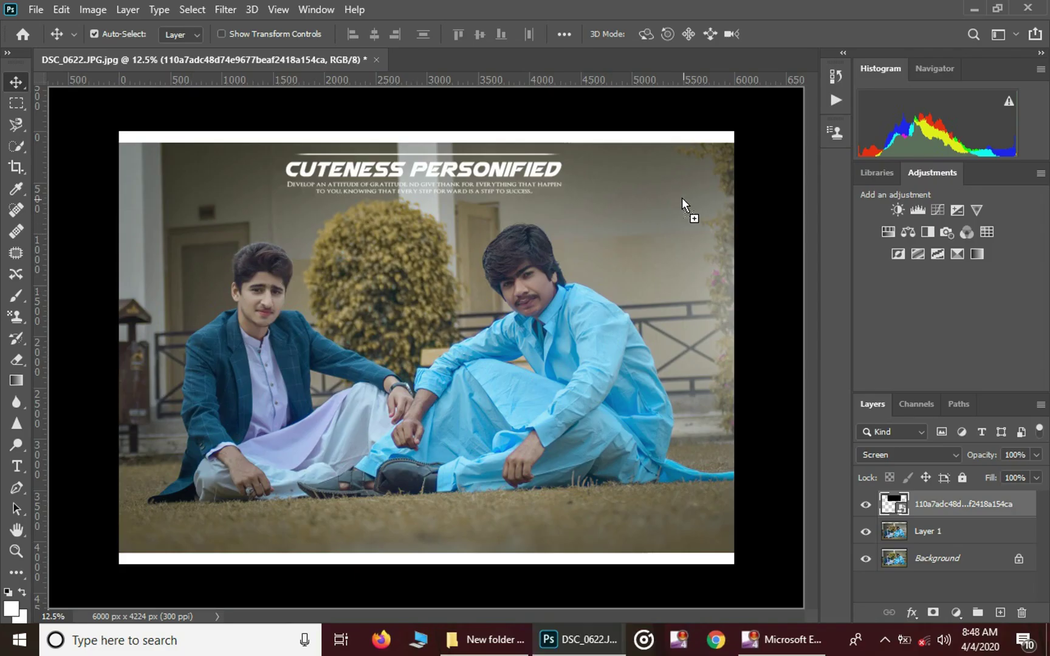
{"action": "left_click_drag", "start_coordinate": [682, 198], "coordinate": [675, 199]}
{"action": "left_click_drag", "start_coordinate": [528, 424], "coordinate": [670, 293]}
{"action": "left_click", "coordinate": [785, 34]}
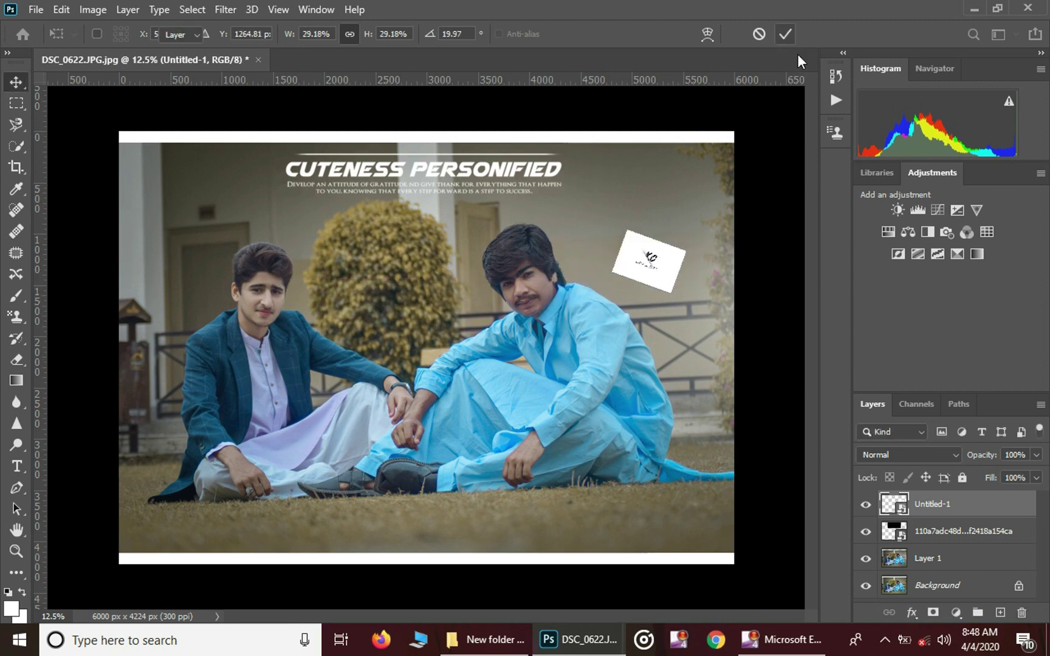
Set the logo layer's blend mode to Linear Burn and flatten the image into a single Background layer
{"action": "left_click", "coordinate": [924, 455]}
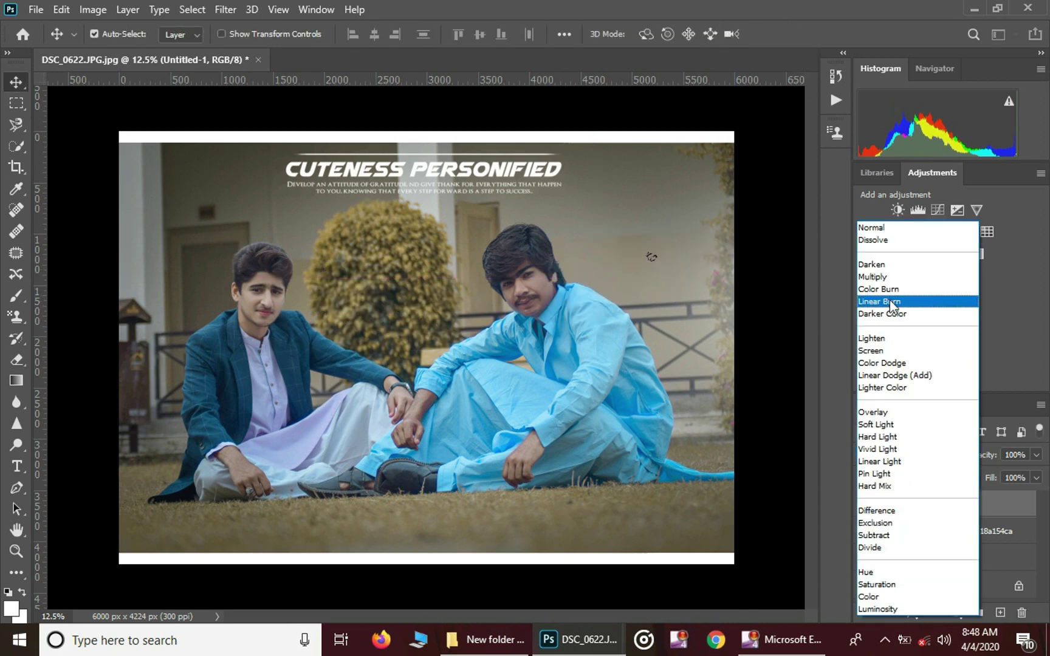
{"action": "left_click", "coordinate": [897, 302]}
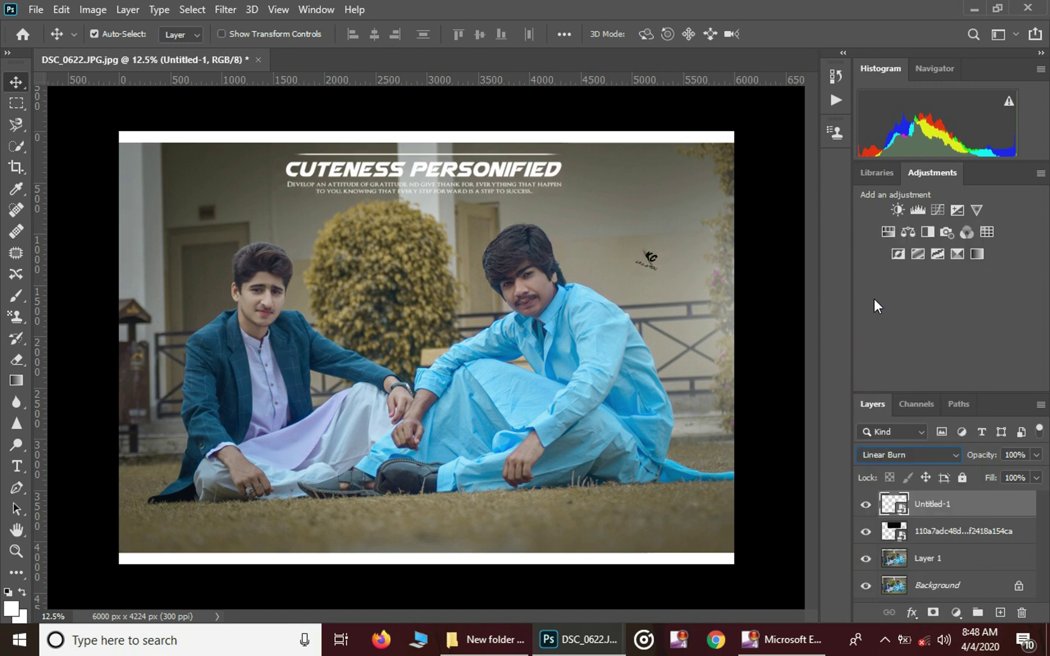
{"action": "key", "text": "ctrl"}
{"action": "right_click", "coordinate": [966, 585]}
{"action": "left_click", "coordinate": [944, 525]}
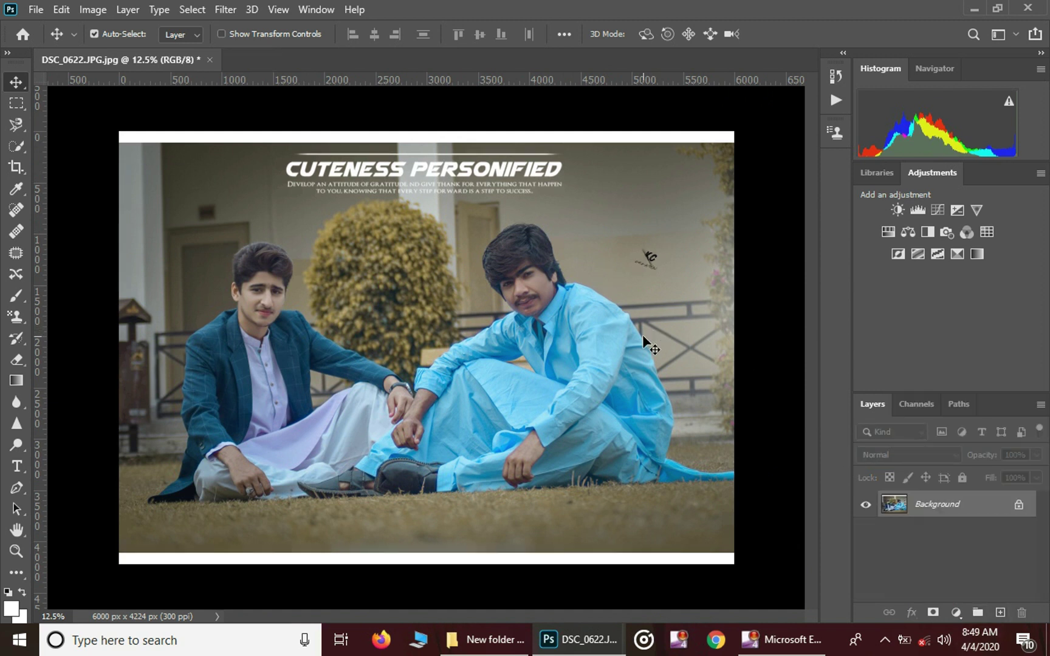